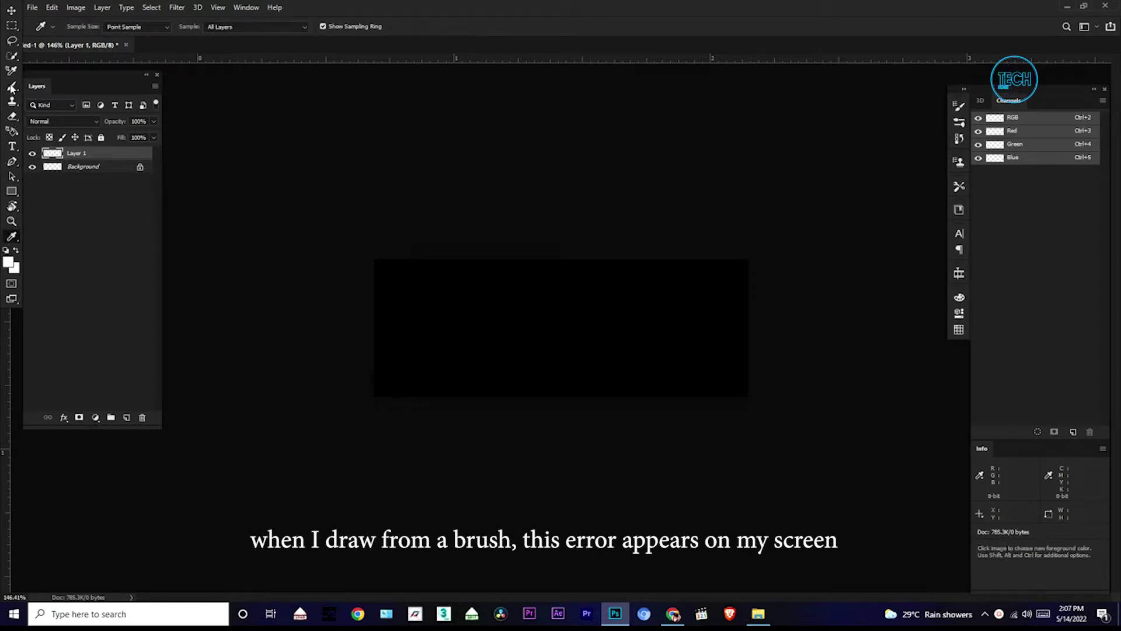
Try to paint on the black canvas of Layer 1 with the Brush tool, and dismiss the resulting dialog.
key(b)
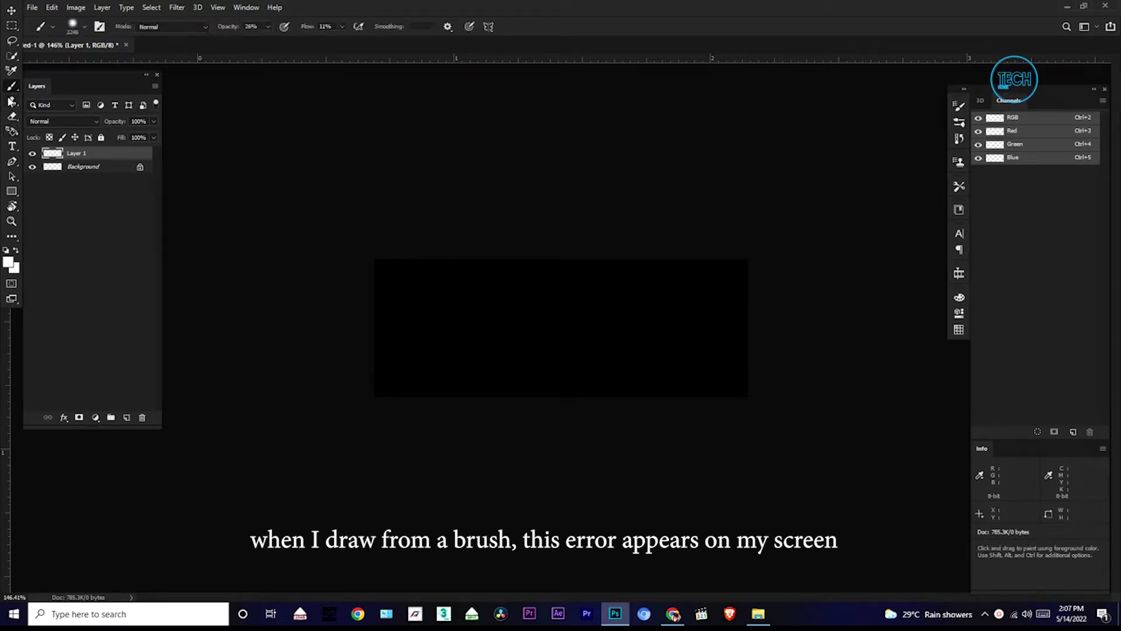
right_click(10, 86)
click(51, 89)
click(505, 322)
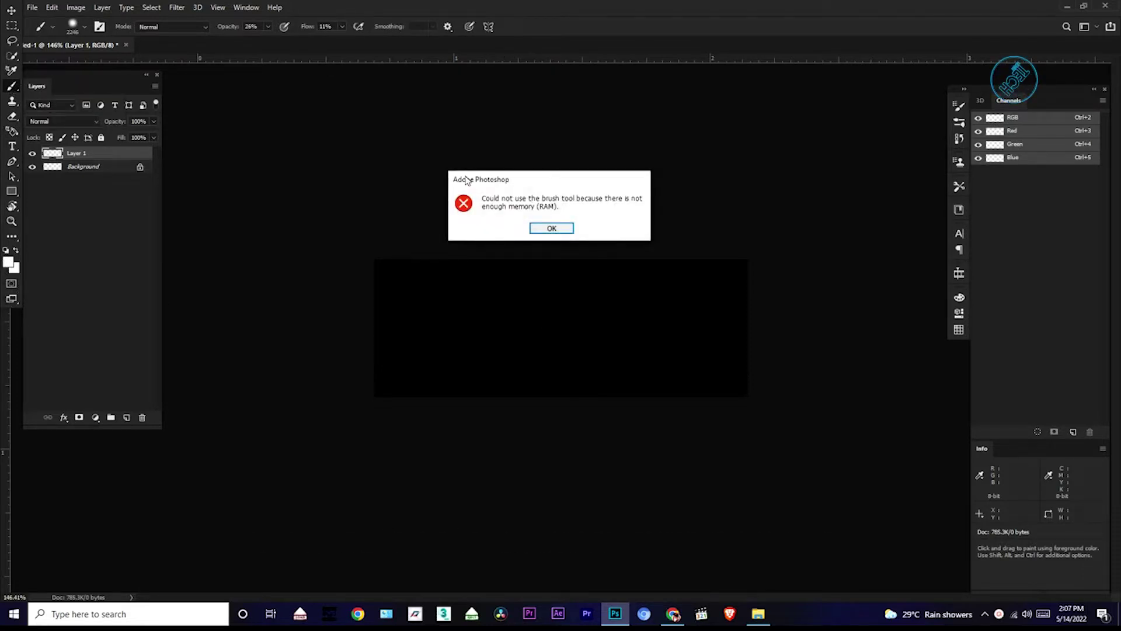
mouse_move(518, 178)
mouse_down()
mouse_move(586, 231)
mouse_move(568, 323)
mouse_move(525, 280)
mouse_move(540, 286)
mouse_up()
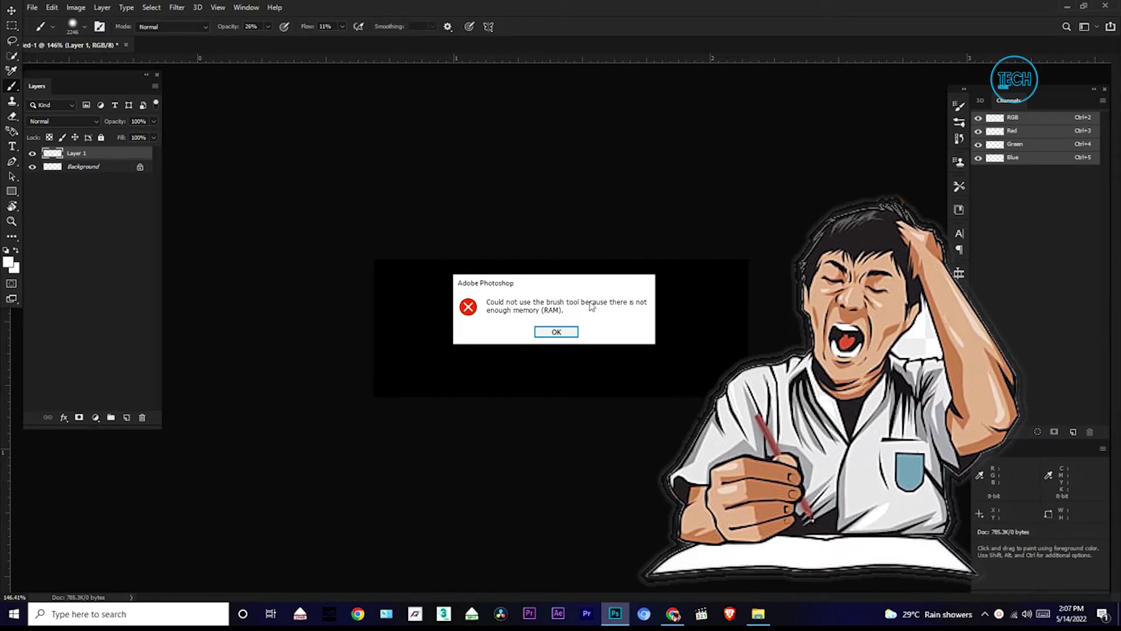
click(570, 332)
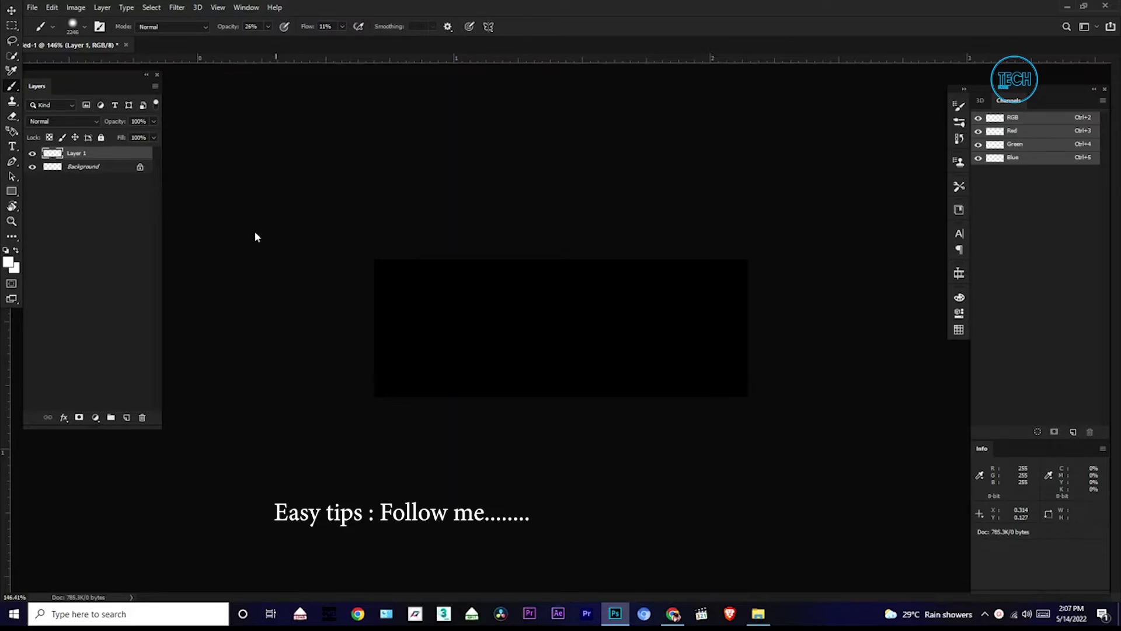
Save the document as Untitled-1 in Photoshop (PSD) format in the TO OUT folder, accepting the format options.
key(ctrl+shift+s)
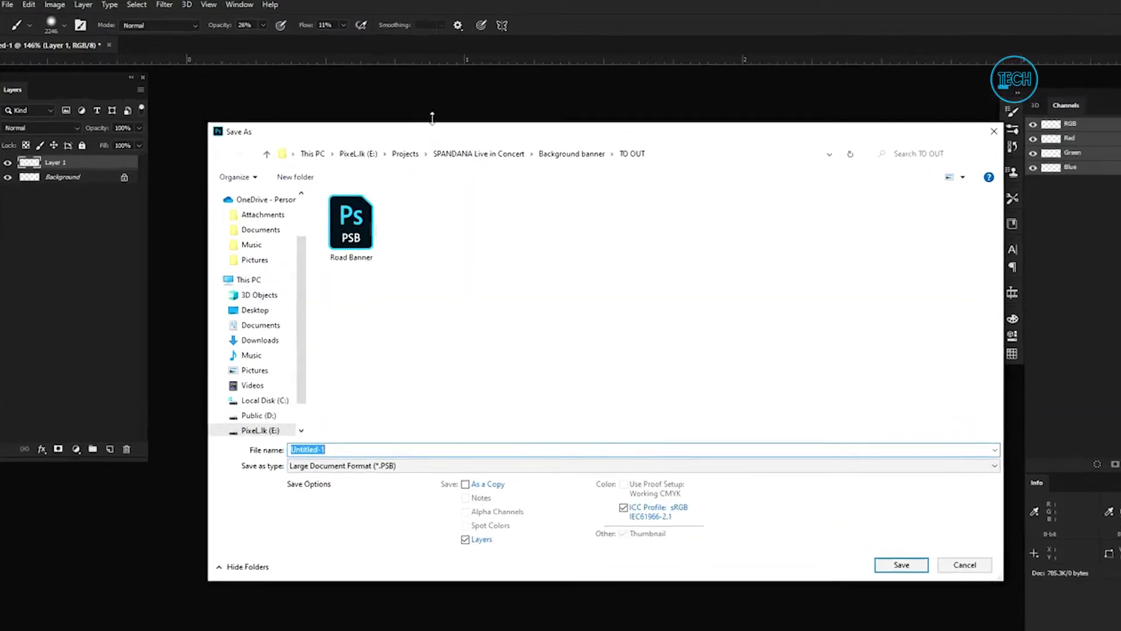
drag(432, 118, 417, 96)
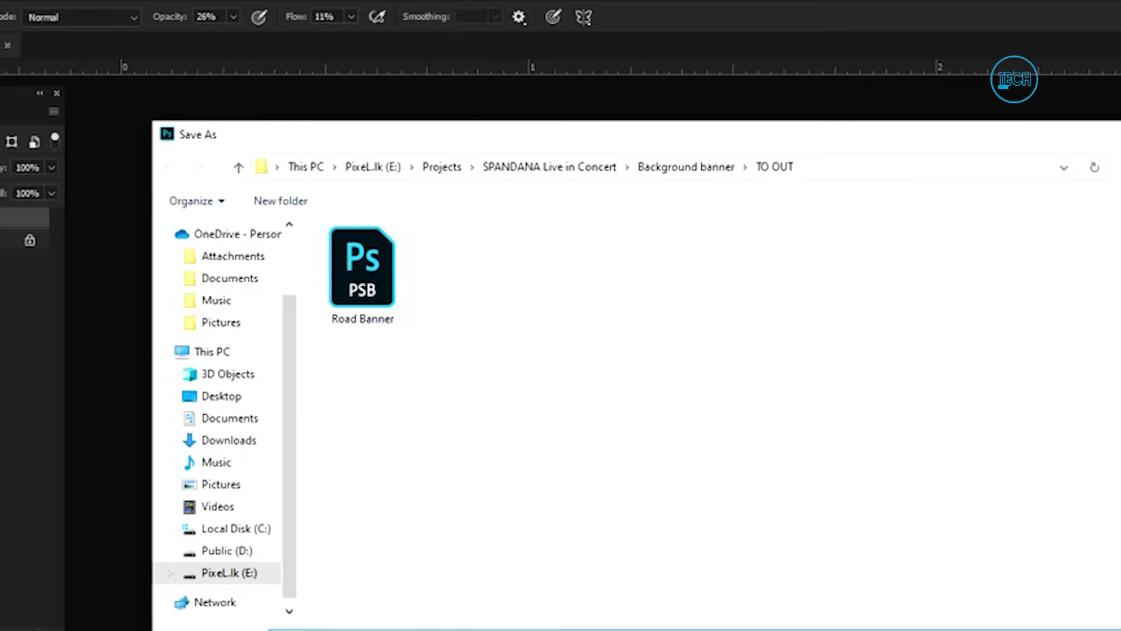
click(346, 609)
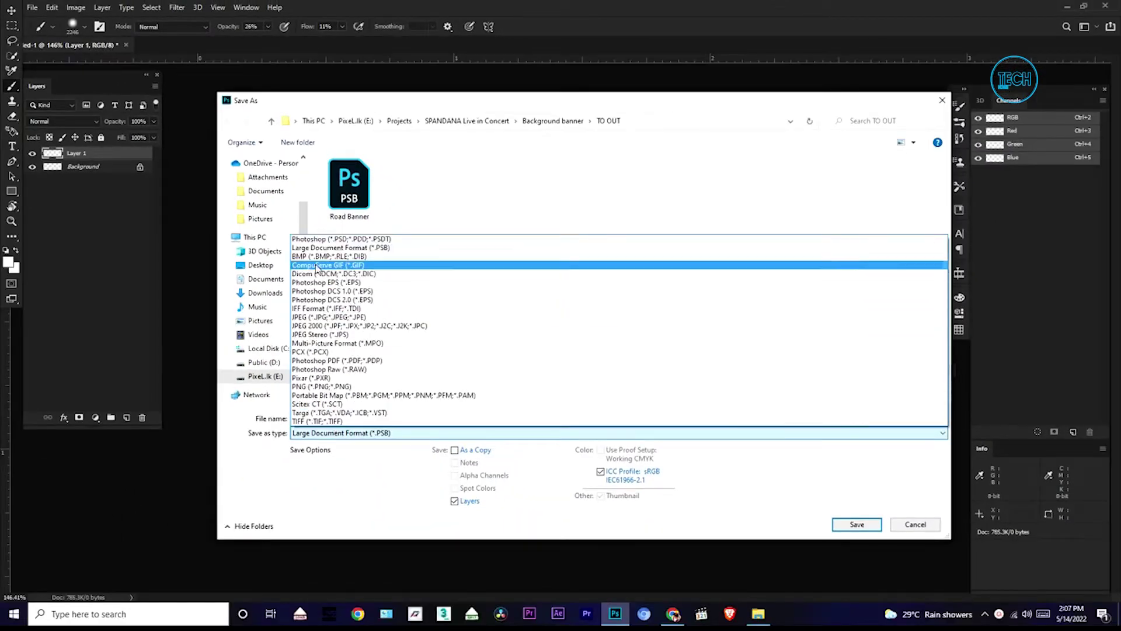
click(307, 240)
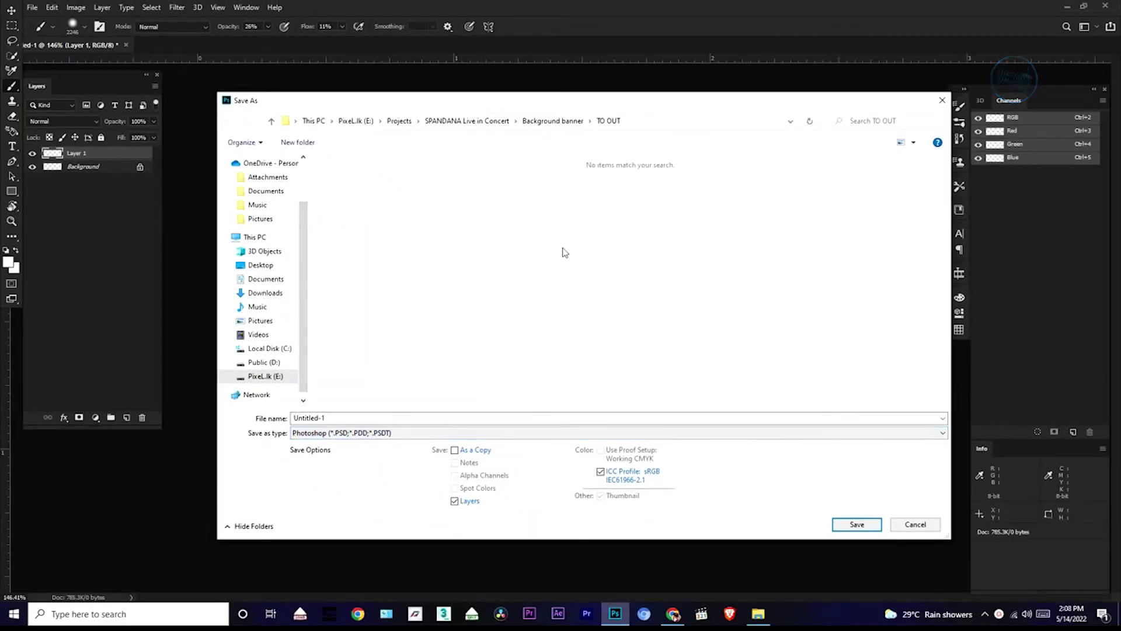
key(Return)
click(688, 174)
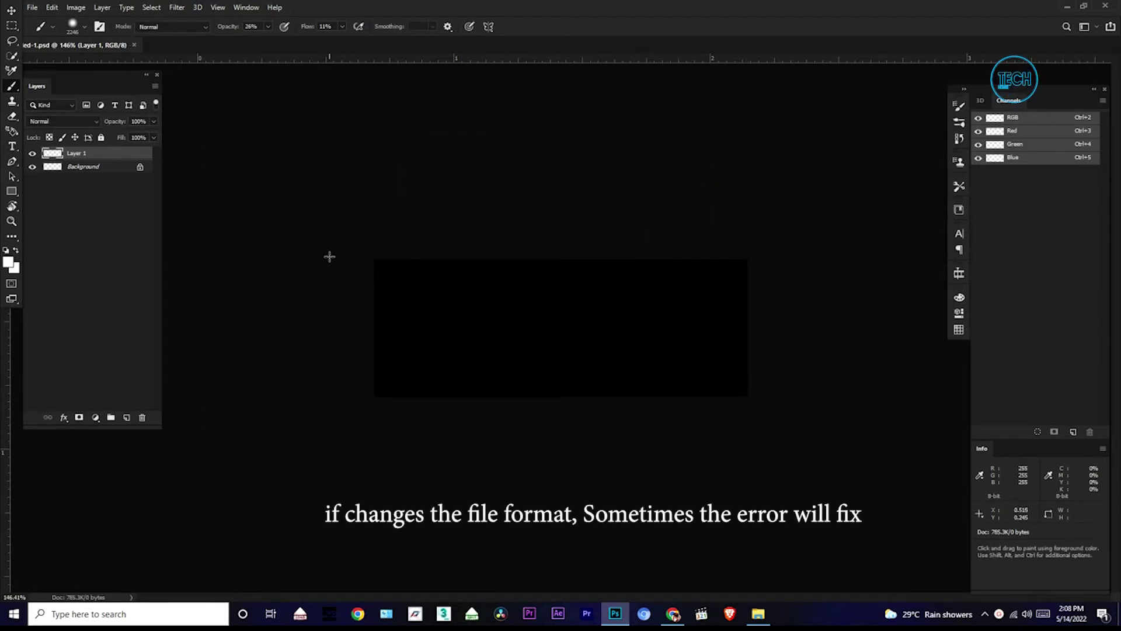
Try to paint on the canvas of the saved PSD document with the Brush tool again.
click(505, 334)
click(551, 332)
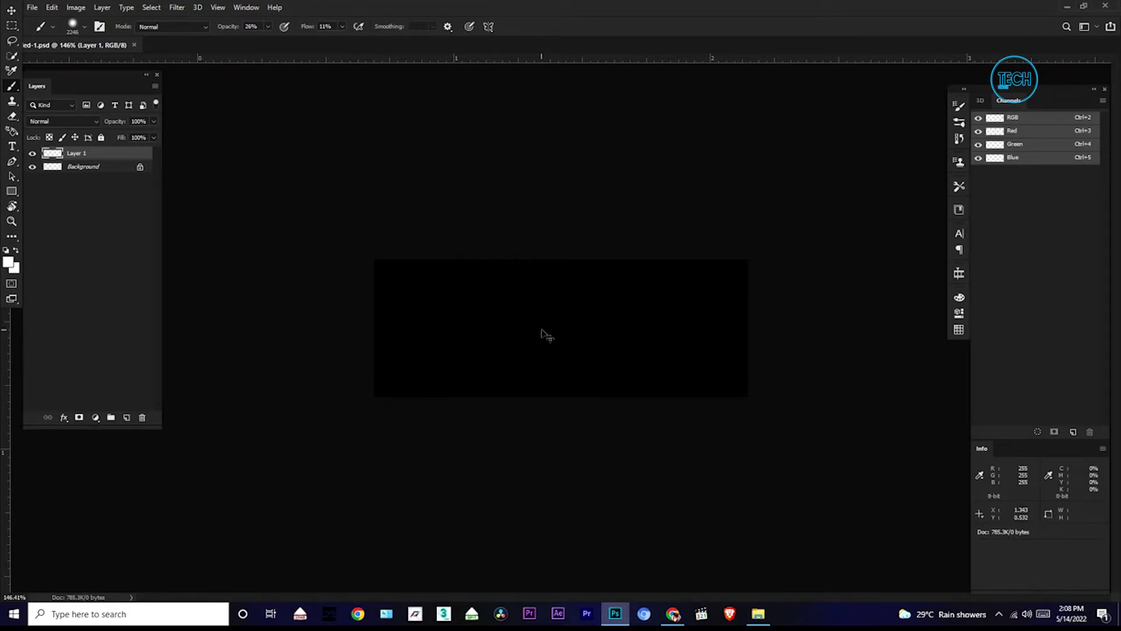
click(507, 319)
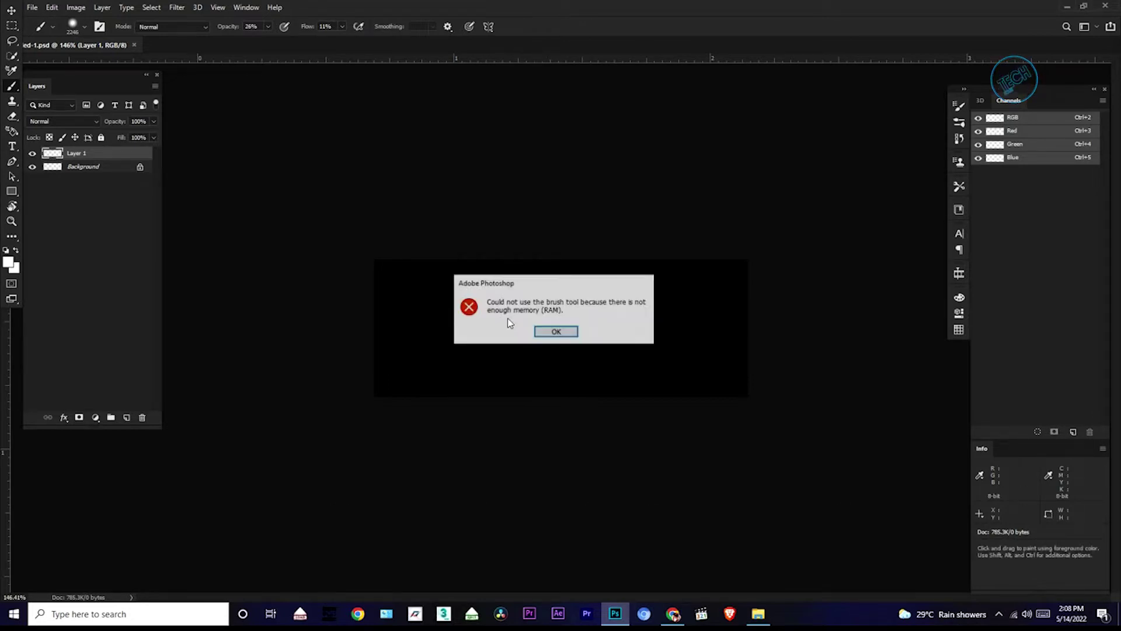
click(552, 332)
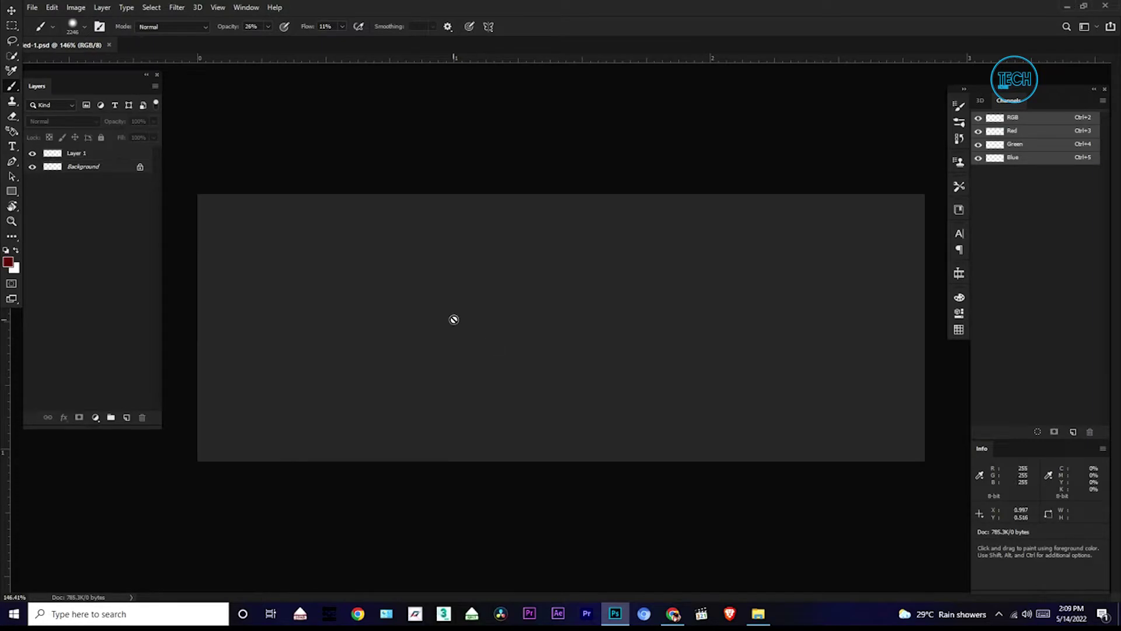
click(453, 318)
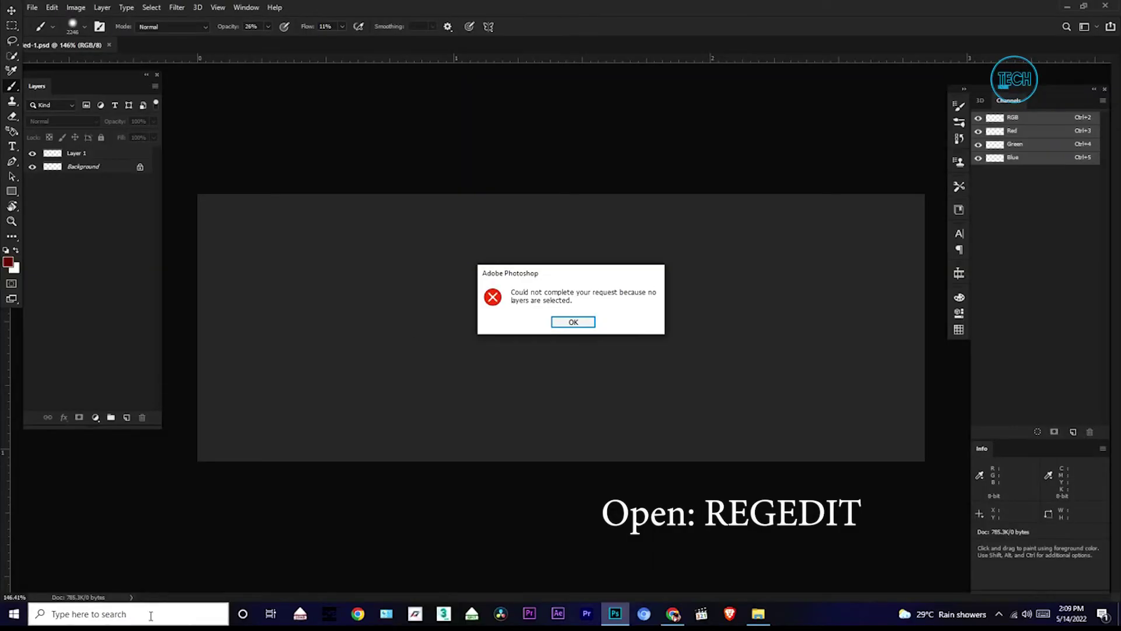
Open the Windows Registry Editor through a system search.
click(141, 614)
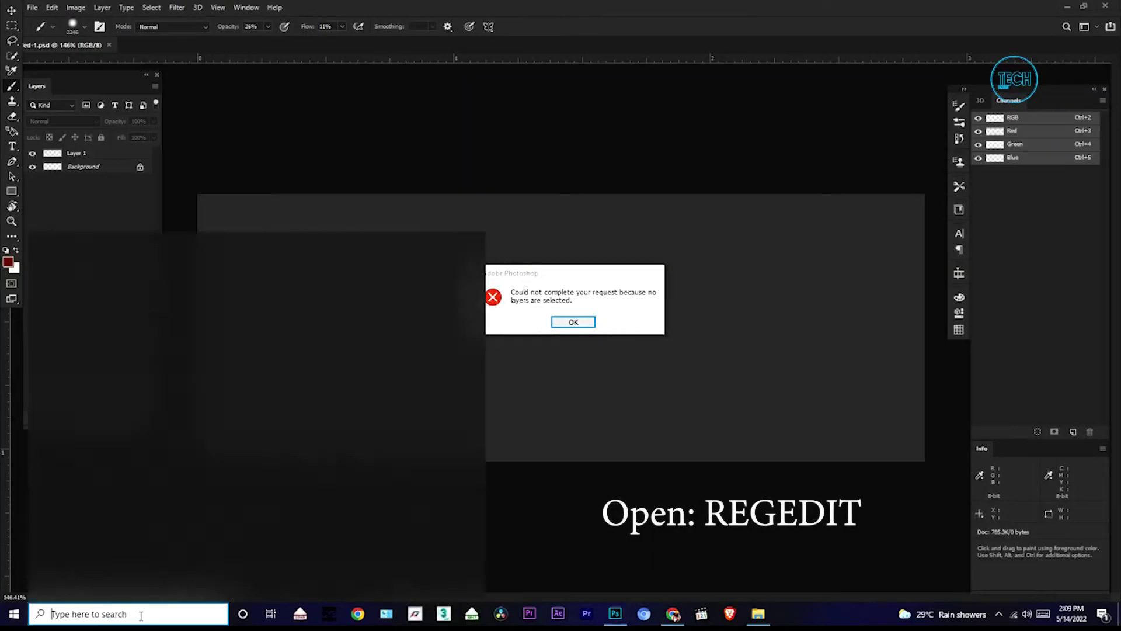
text(REGEBIT)
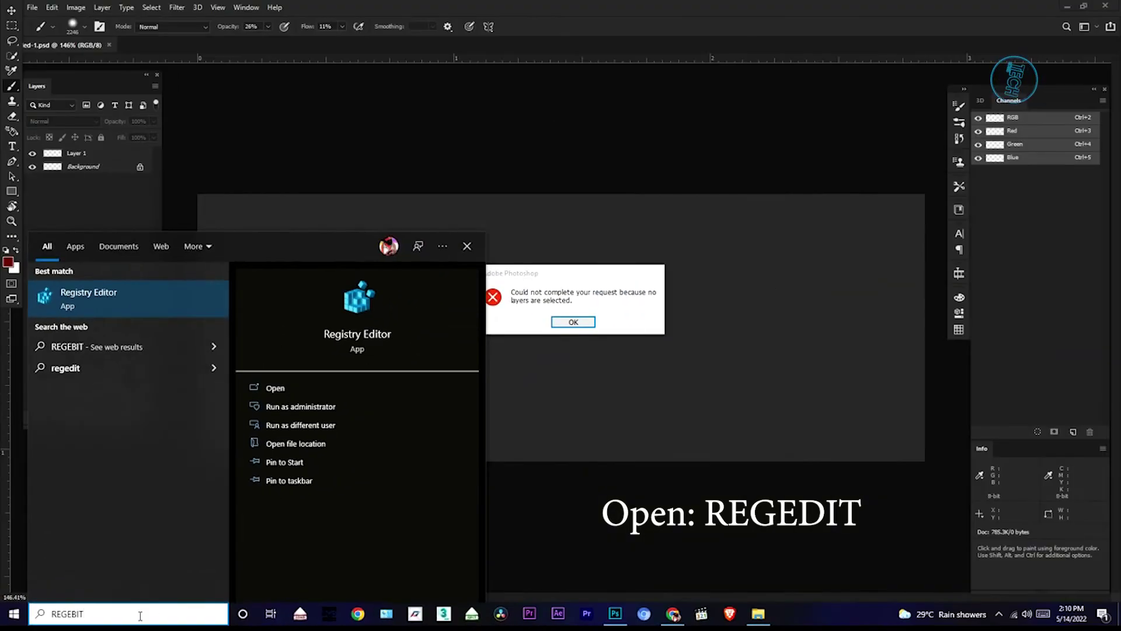
key(Return)
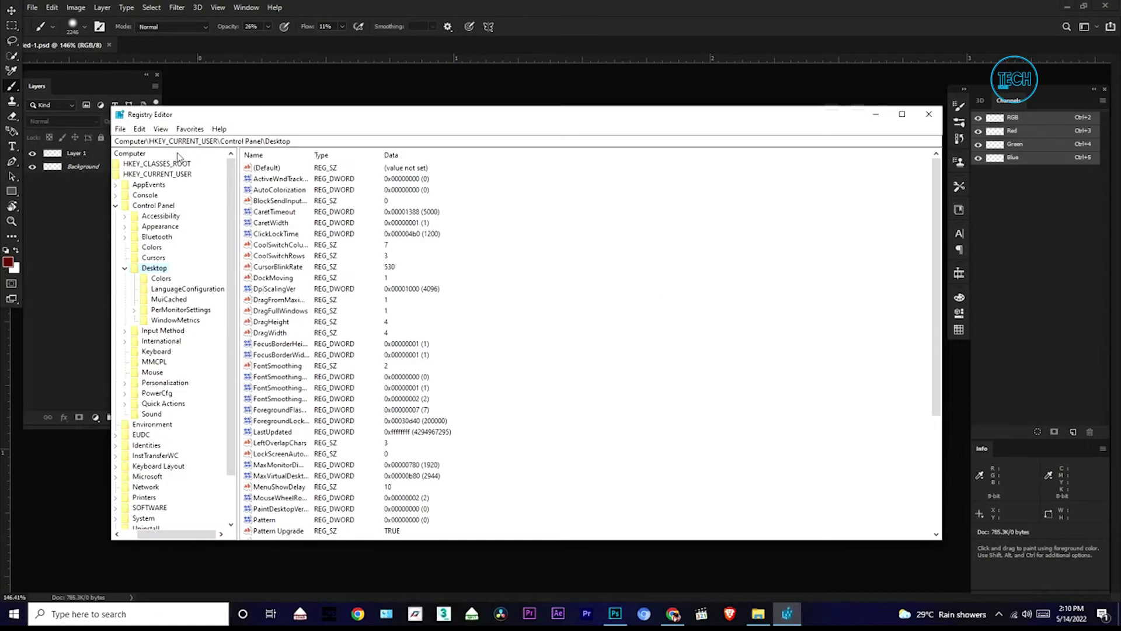
Collapse the previously opened registry branches and expand HKEY_CURRENT_USER down to the subkeys of SOFTWARE.
click(124, 268)
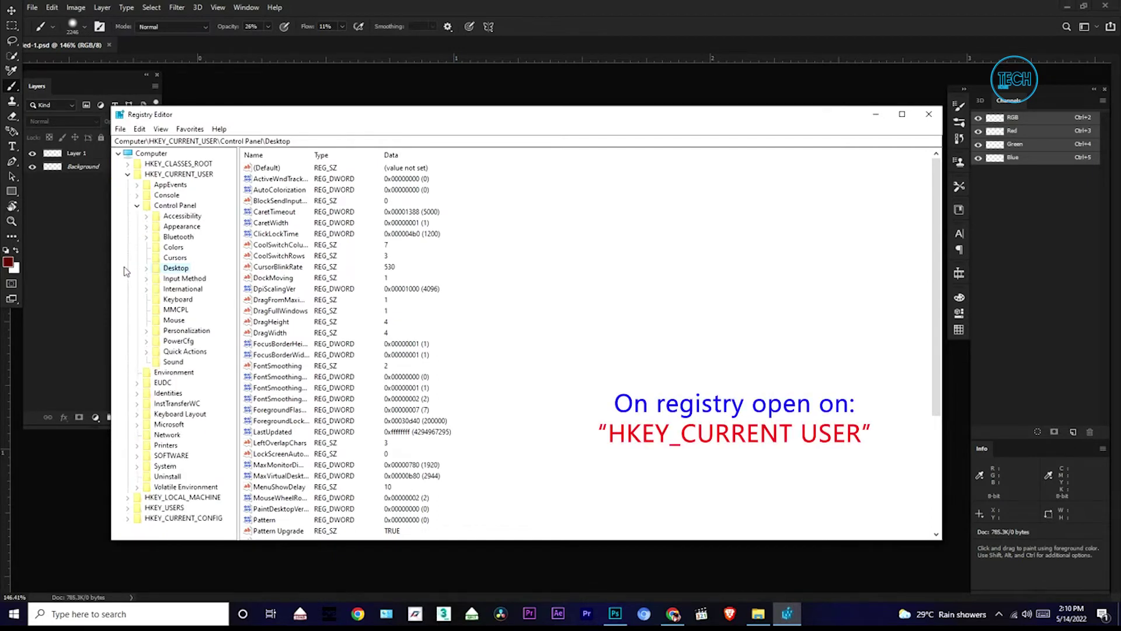
click(128, 176)
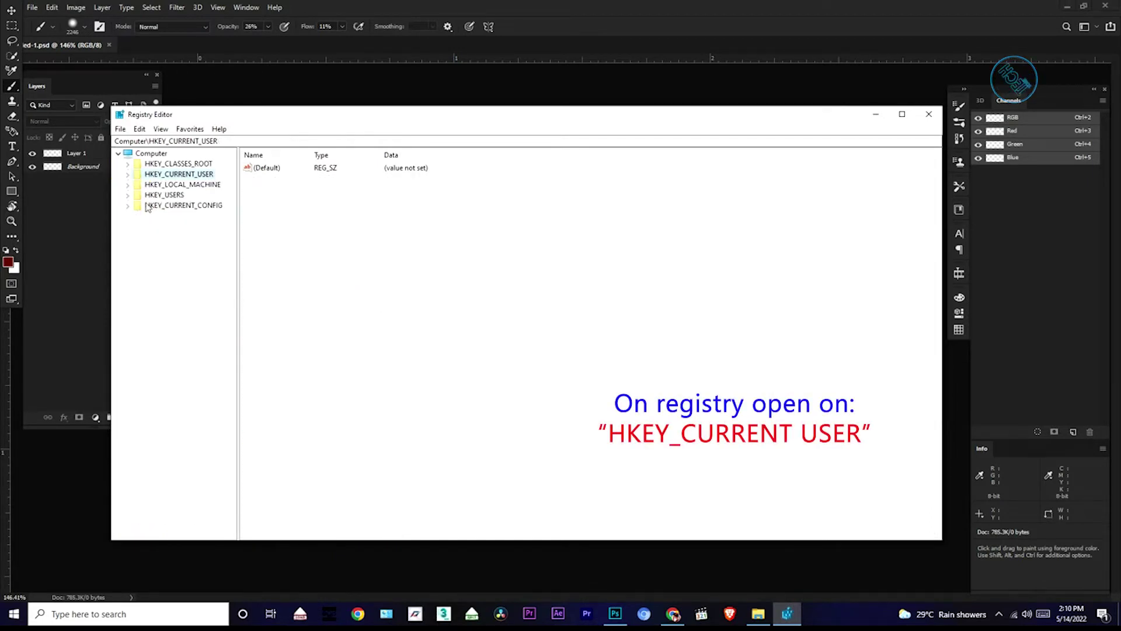
click(127, 175)
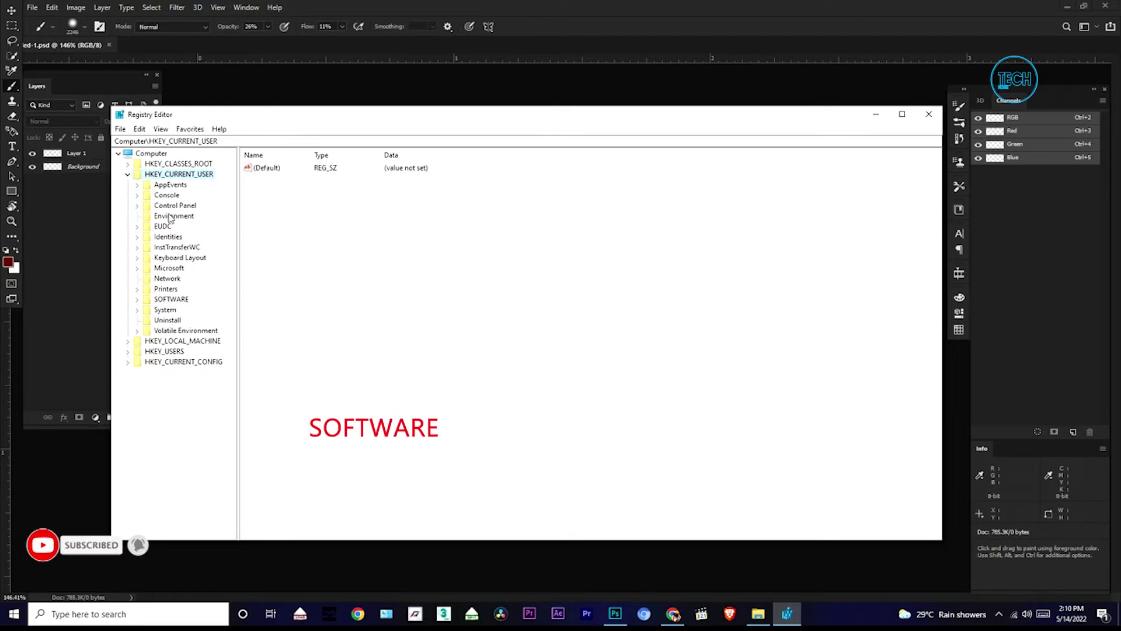
click(166, 299)
click(137, 299)
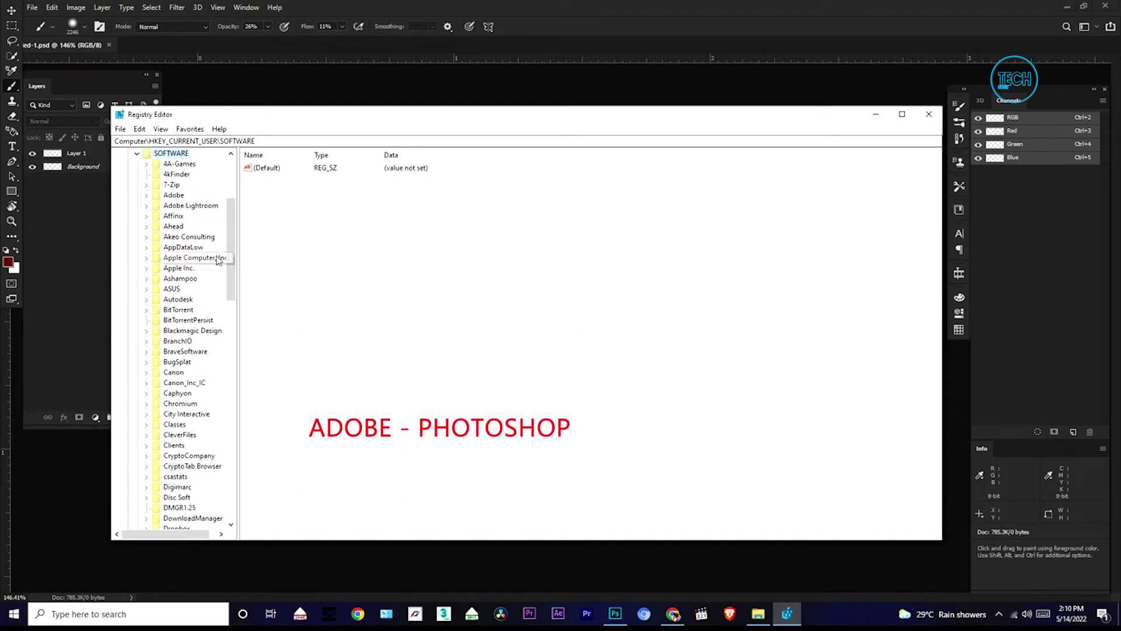
Expand the Adobe key under SOFTWARE and its Photoshop subkey.
drag(229, 235, 250, 218)
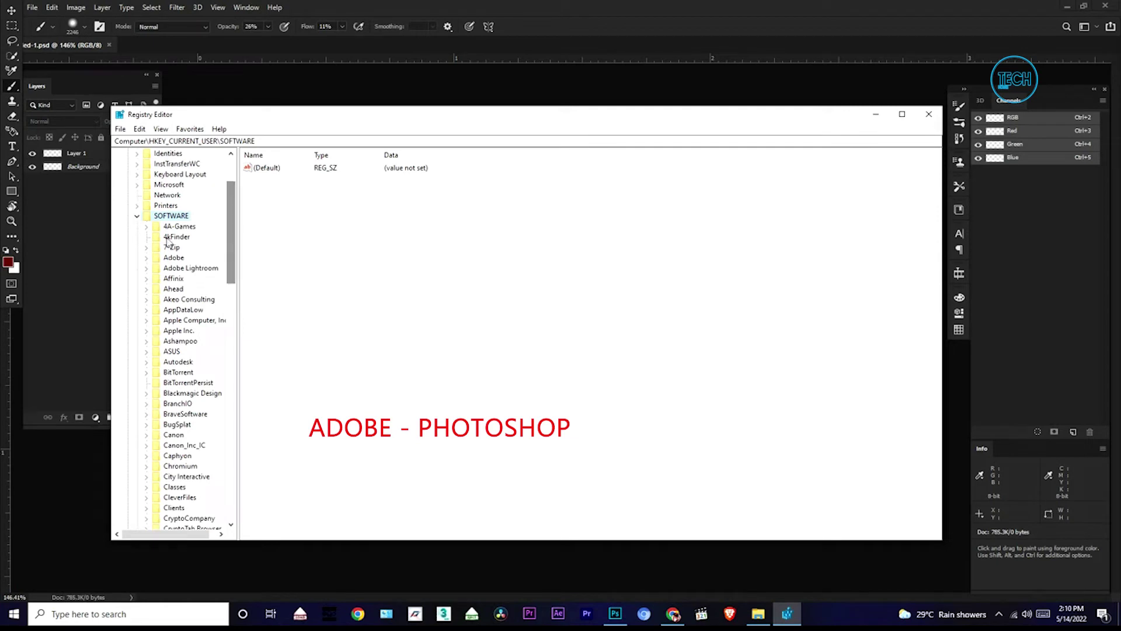
click(166, 258)
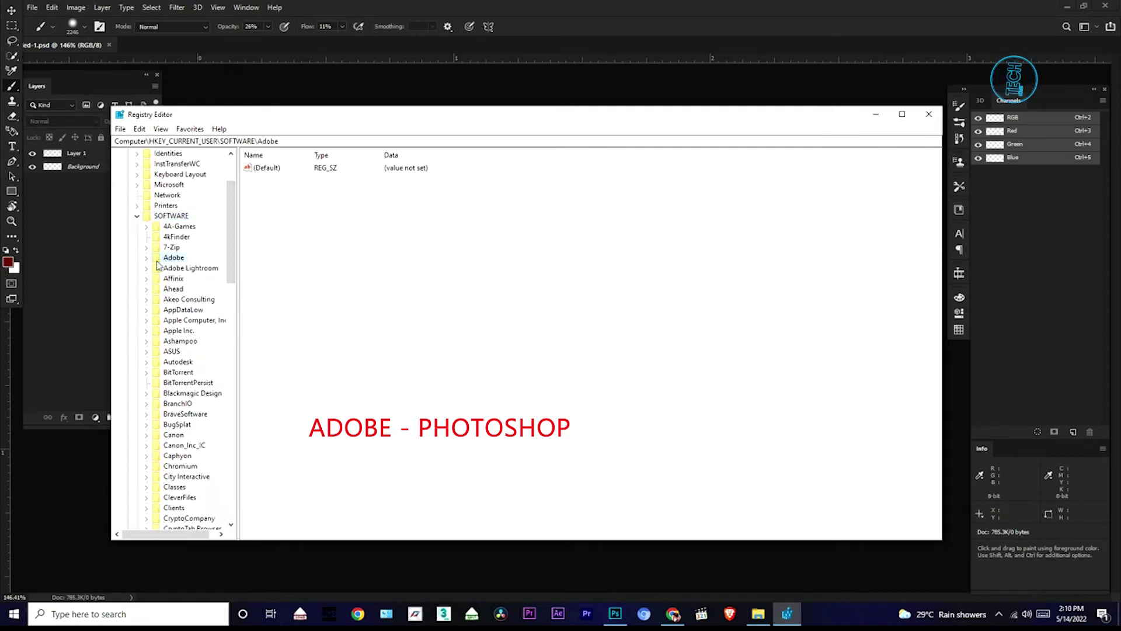
double_click(166, 259)
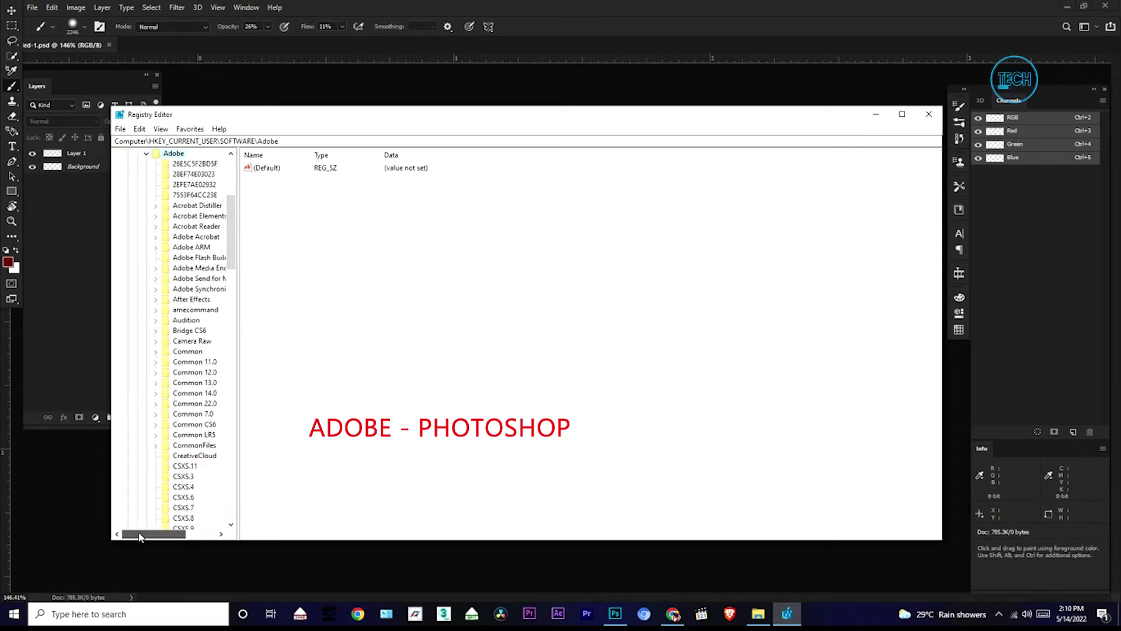
drag(140, 537, 151, 537)
drag(227, 208, 229, 269)
double_click(159, 301)
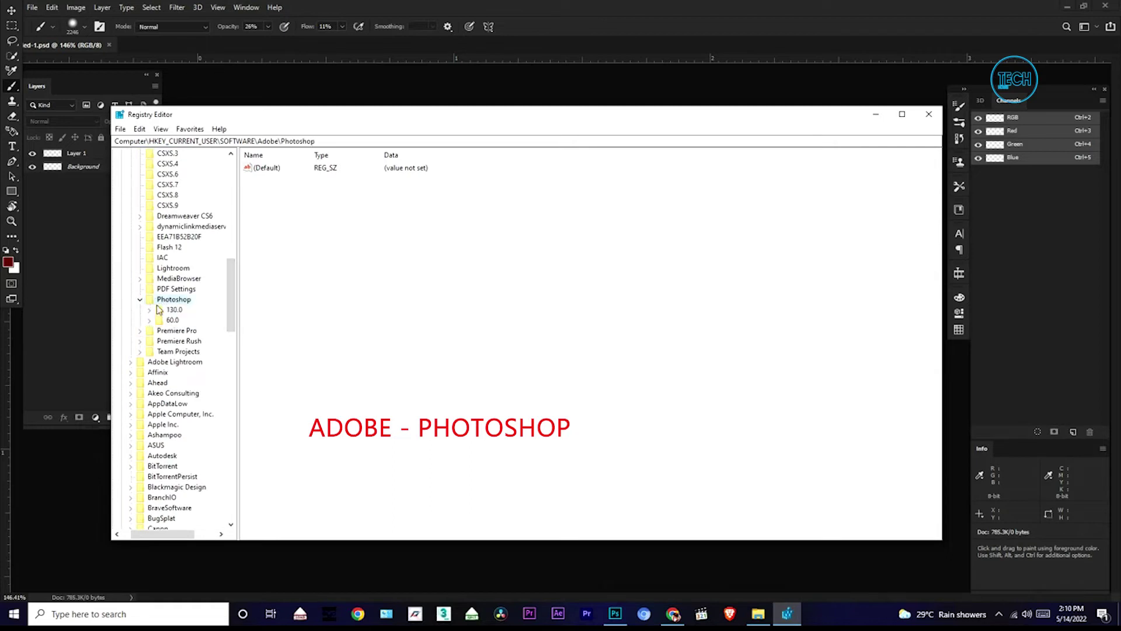
Compare the Photoshop subkeys 130.0 and 60.0, select 130.0, and widen the Name column to show full value names.
click(169, 310)
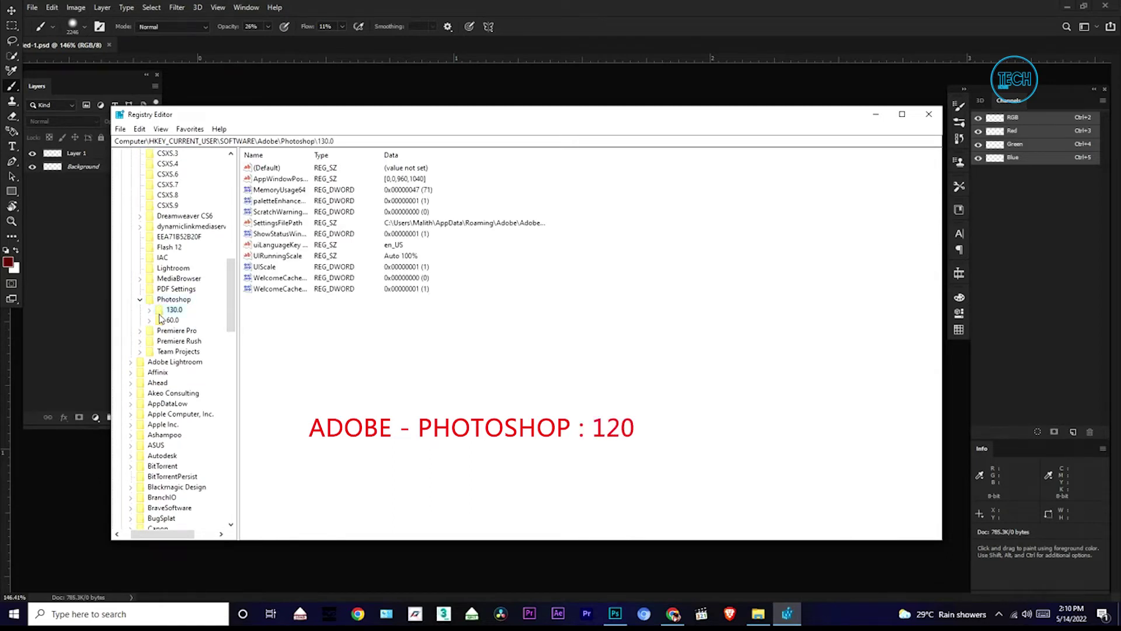
click(157, 323)
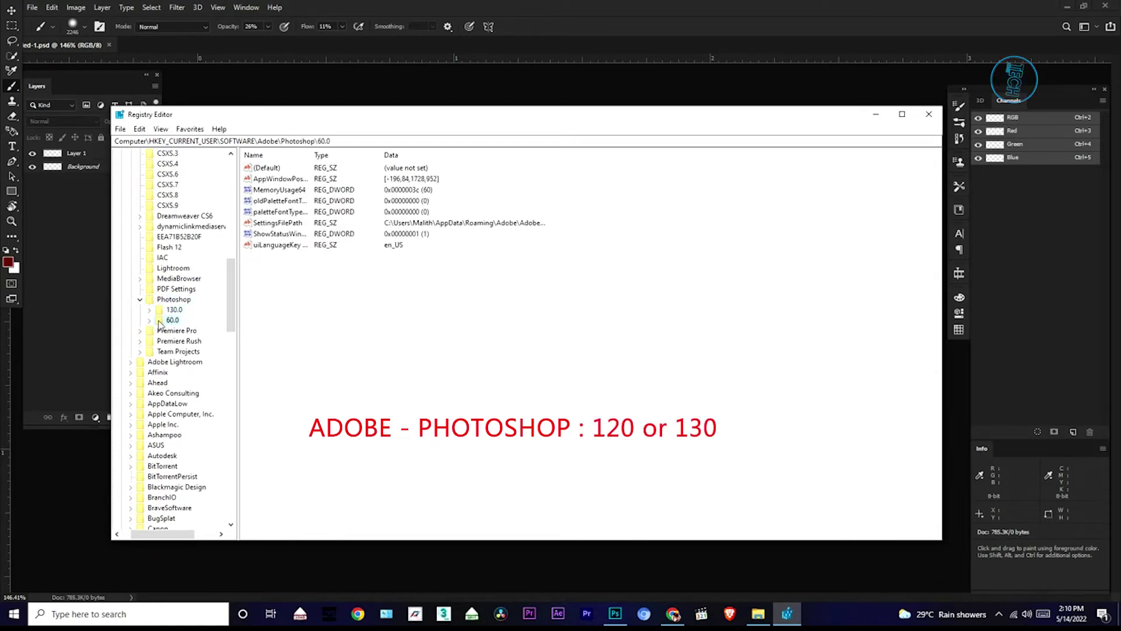
click(173, 310)
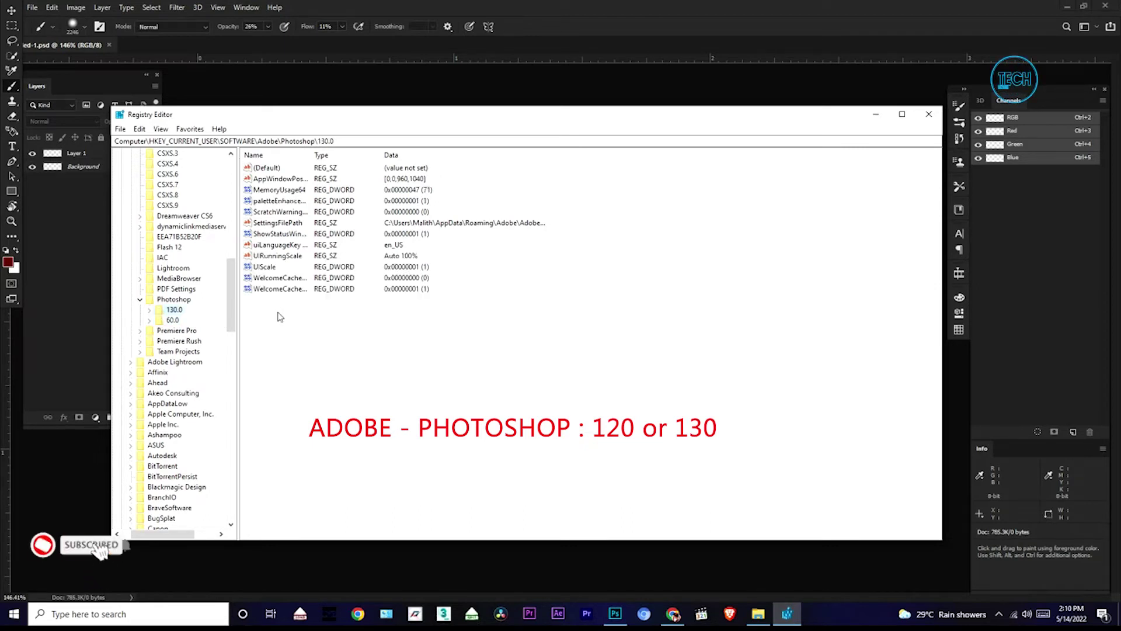
drag(312, 159, 403, 159)
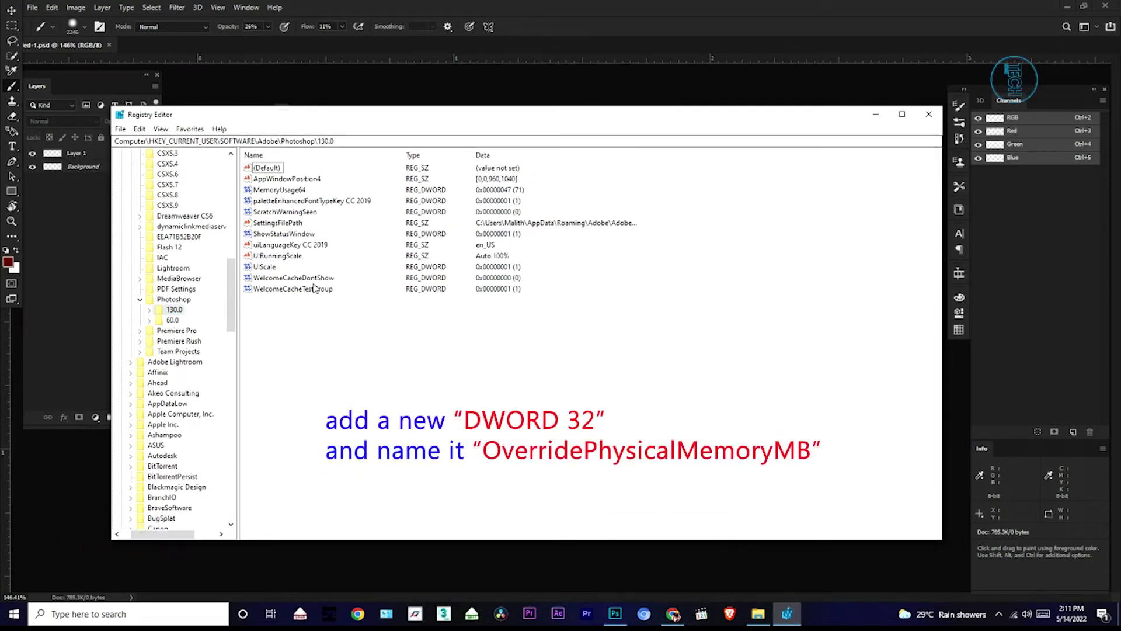
Create a new DWORD (32-bit) value named OverridePhysicalMemoryMB in the Photoshop 130.0 key.
mouse_move(313, 328)
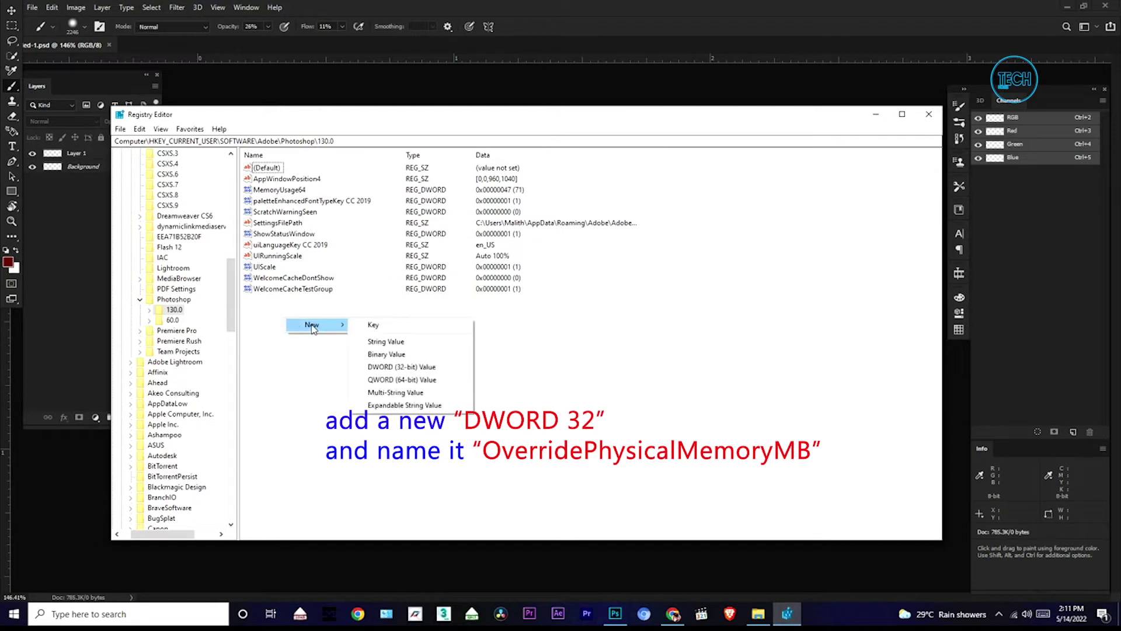
click(389, 367)
text(O)
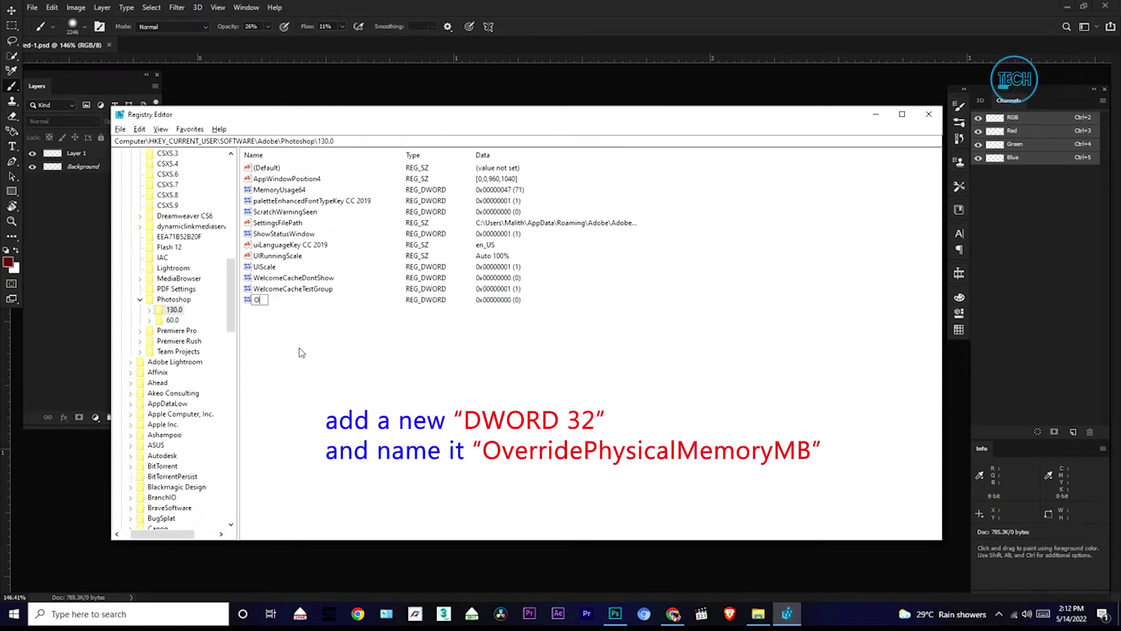
text(verridePhysicalMemoryM)
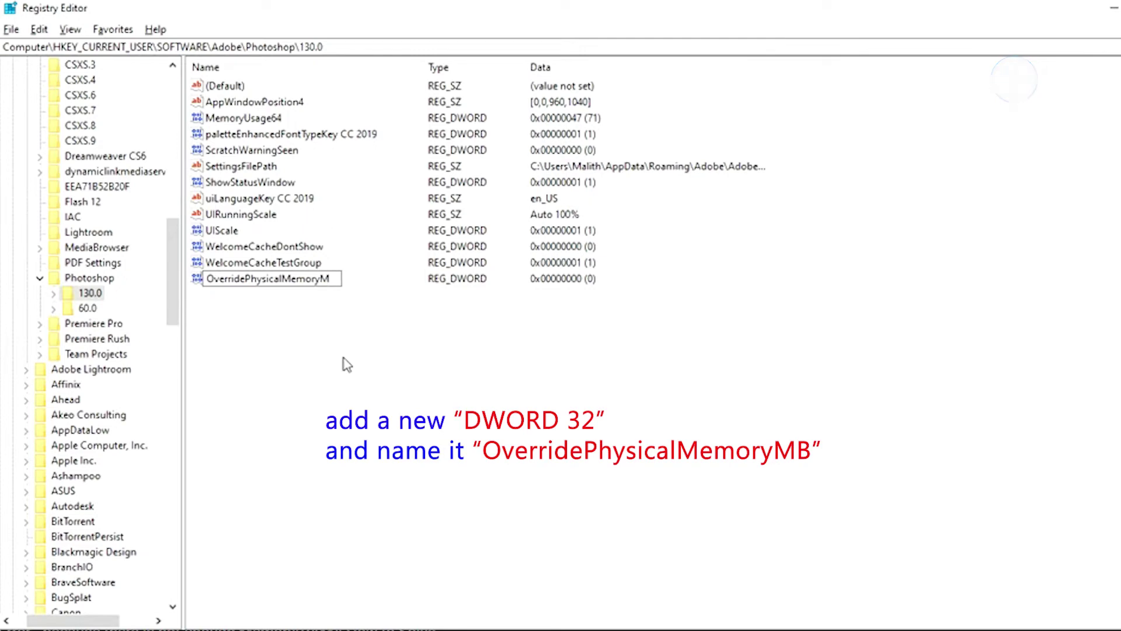
key(Return)
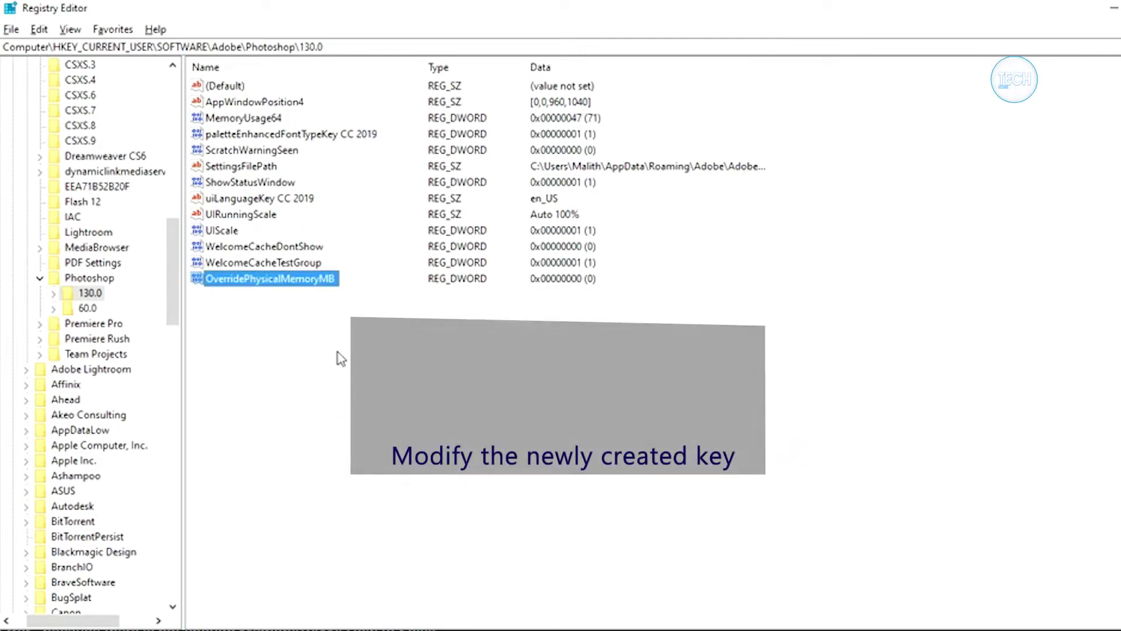
Modify OverridePhysicalMemoryMB to use the decimal base with value data 16000.
right_click(275, 282)
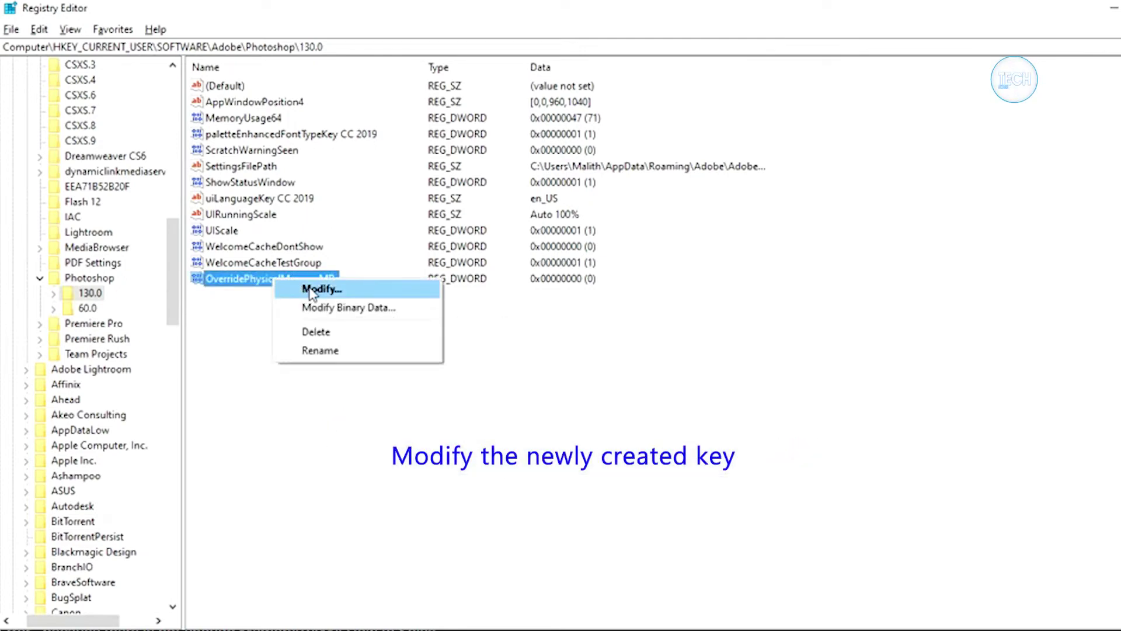
click(311, 289)
drag(253, 86, 630, 276)
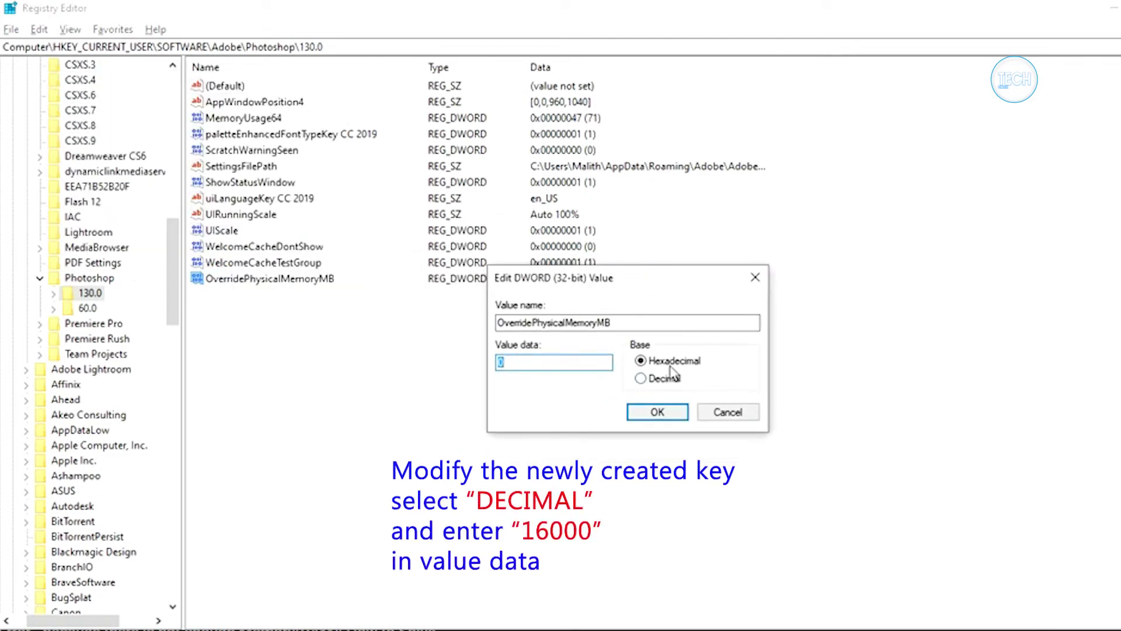
click(641, 378)
click(651, 416)
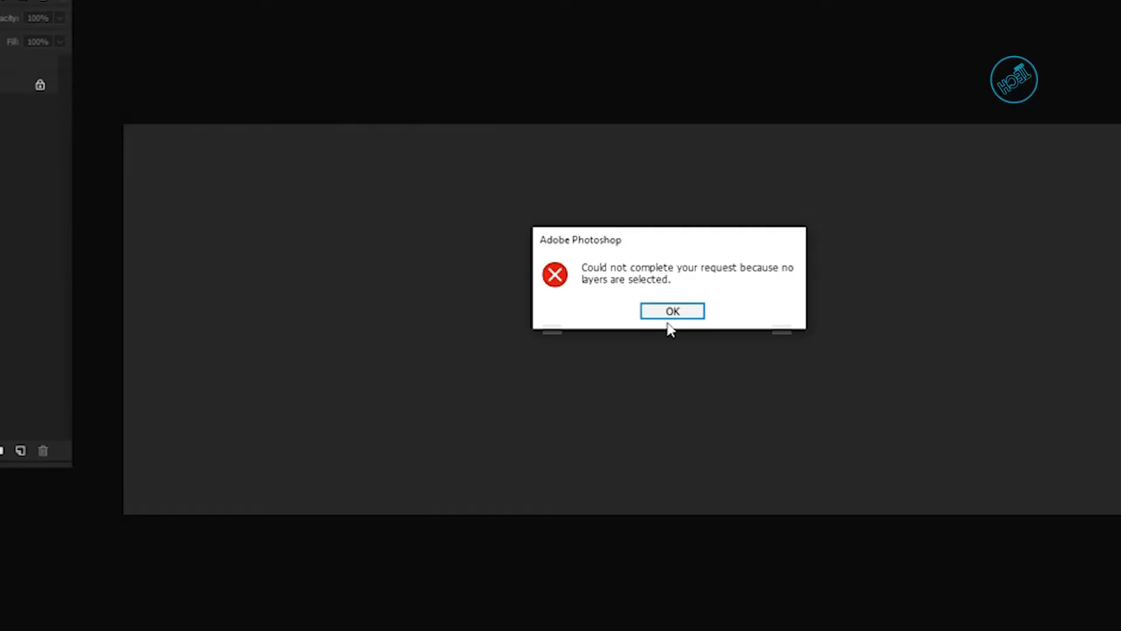
Dismiss the Photoshop error message about no selected layers, return to the desktop and refresh it.
click(669, 312)
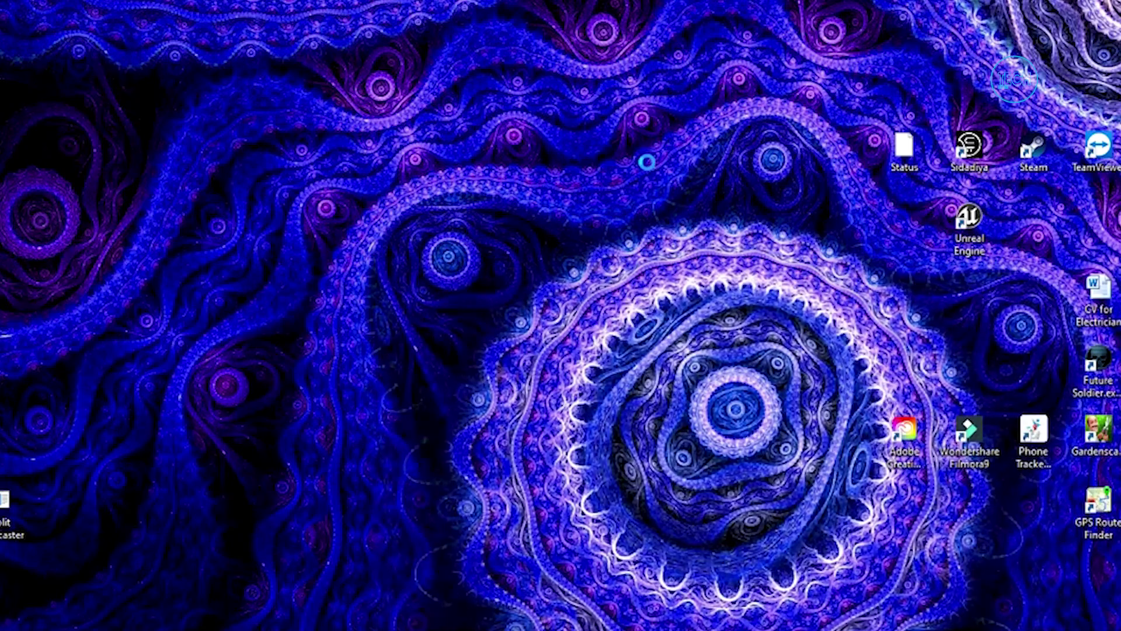
right_click(646, 162)
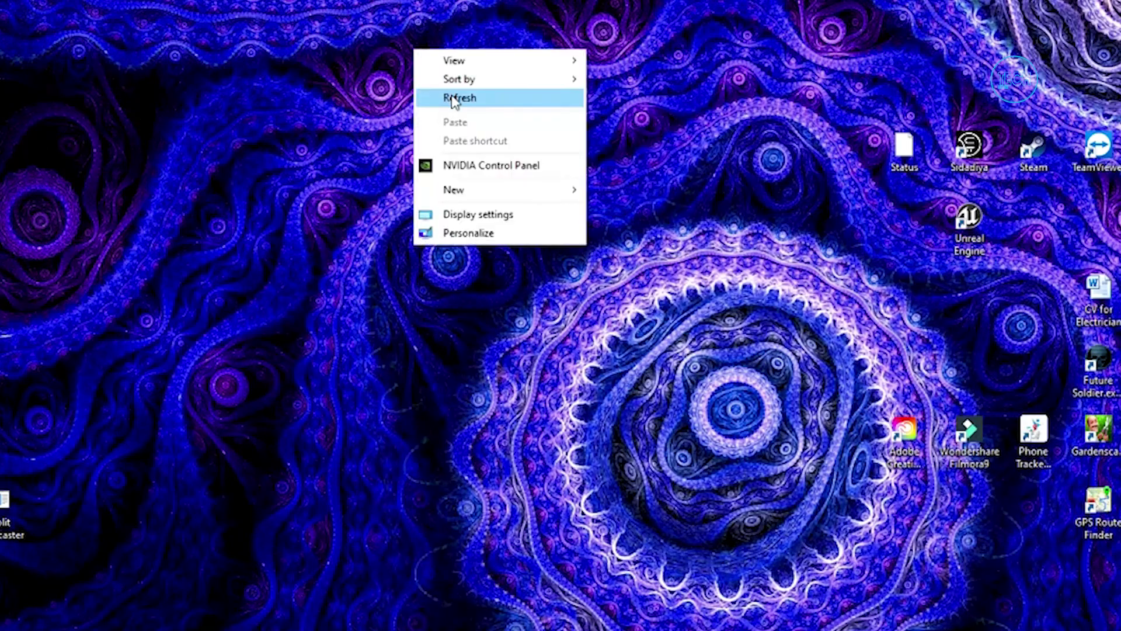
click(484, 143)
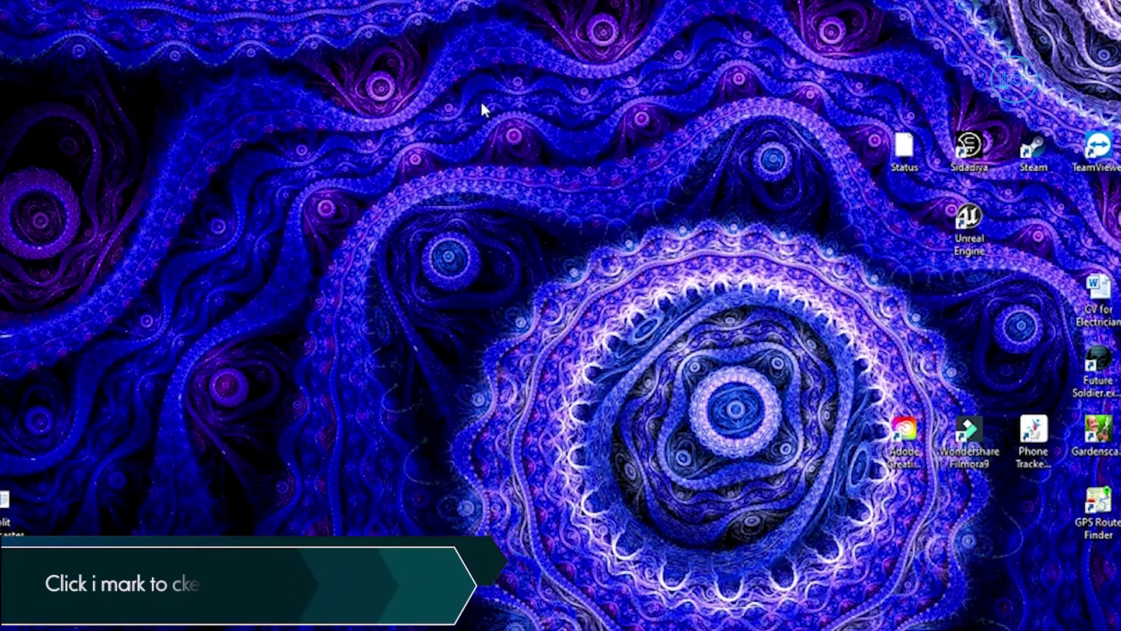
right_click(386, 262)
click(413, 315)
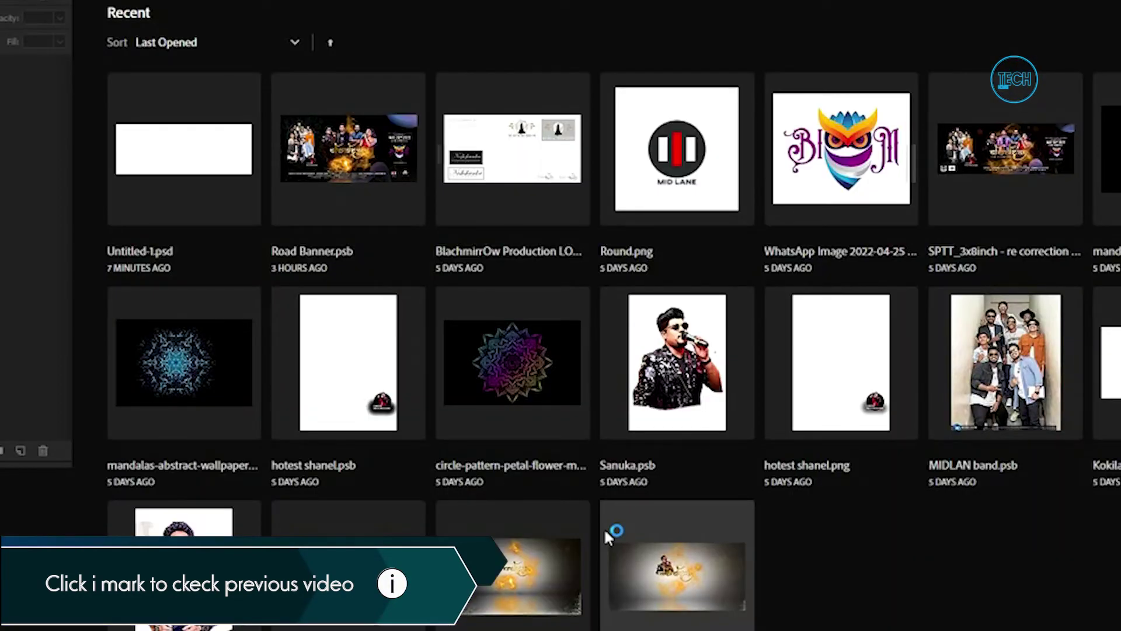
Open the recent file Untitled-1.psd in Photoshop and draw a rectangular marquee about 0.11 by 0.09 in on the canvas.
click(169, 193)
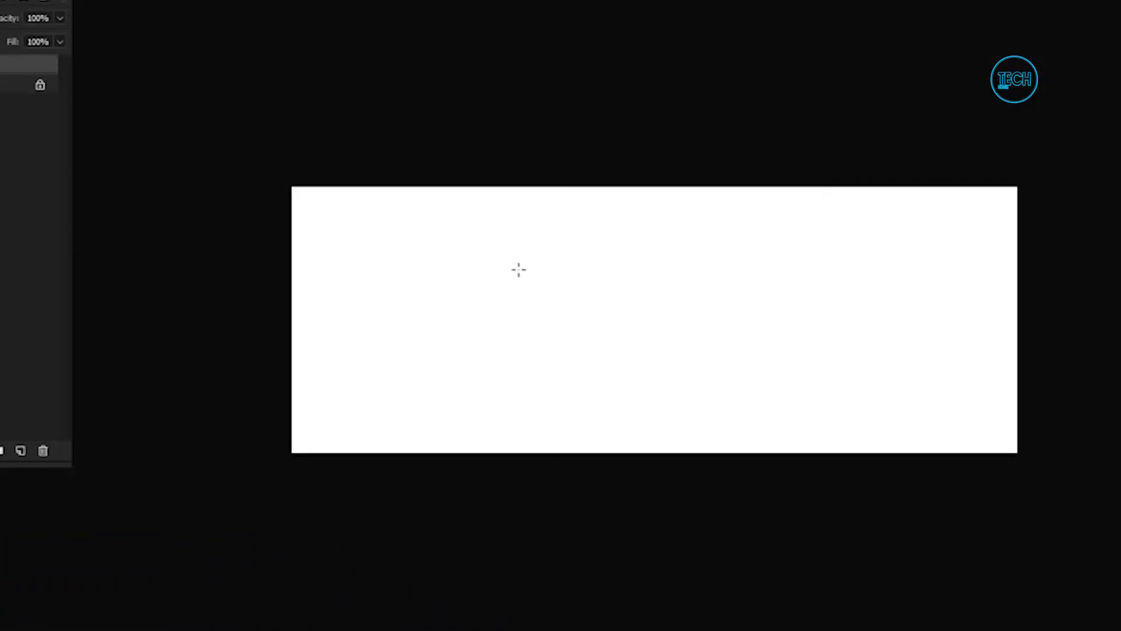
key(i)
click(554, 296)
drag(544, 299, 575, 322)
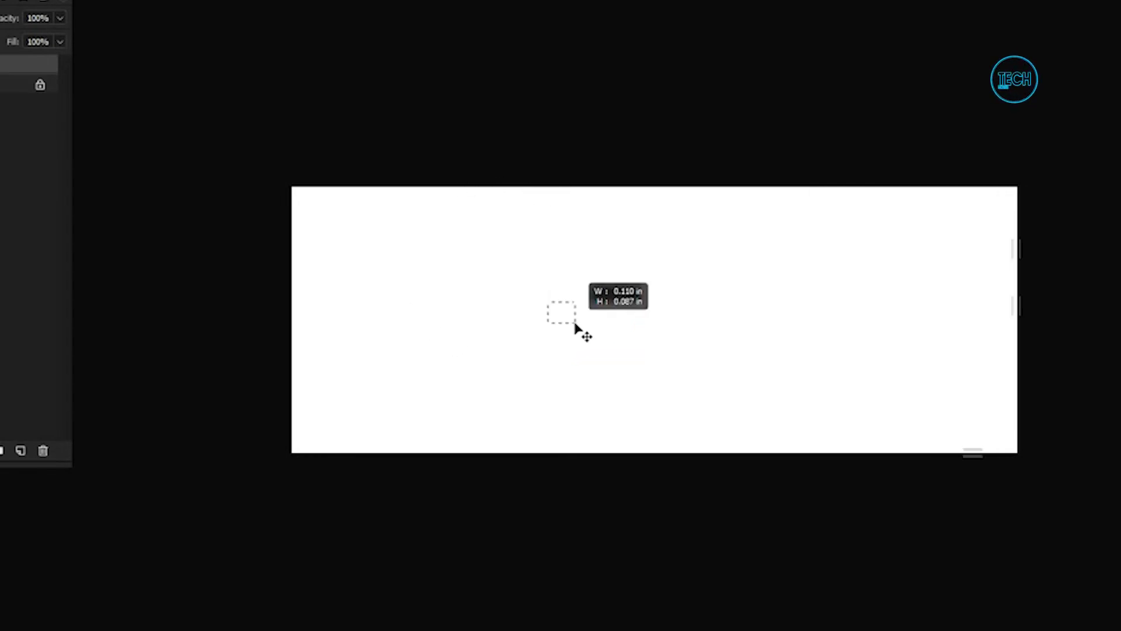
Test interactive brush resizing on the canvas, enlarging the brush to about 1316 px diameter at 27% hardness.
right_click(488, 293)
alt+click(437, 260)
alt+right_click(439, 263)
mouse_move(442, 271)
mouse_down()
mouse_move(422, 283)
mouse_move(493, 328)
mouse_up()
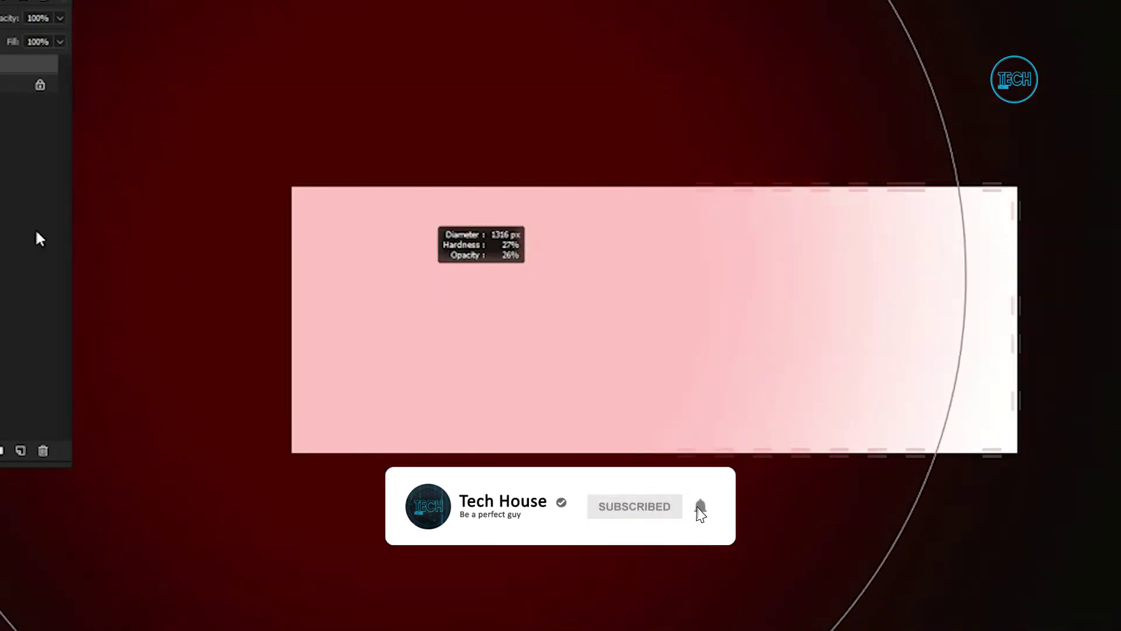
drag(580, 300, 463, 303)
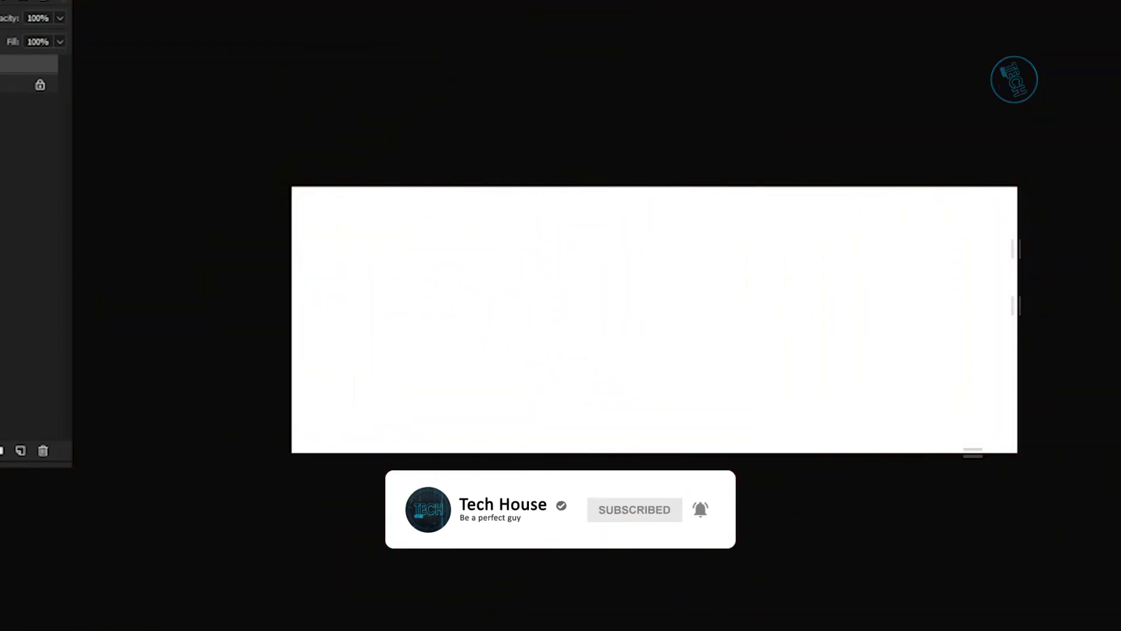
Add a text layer in the middle of the canvas and set its text to "Have a nice day".
mouse_move(656, 275)
mouse_down()
mouse_move(693, 298)
mouse_move(490, 327)
mouse_move(708, 268)
mouse_move(713, 308)
mouse_up()
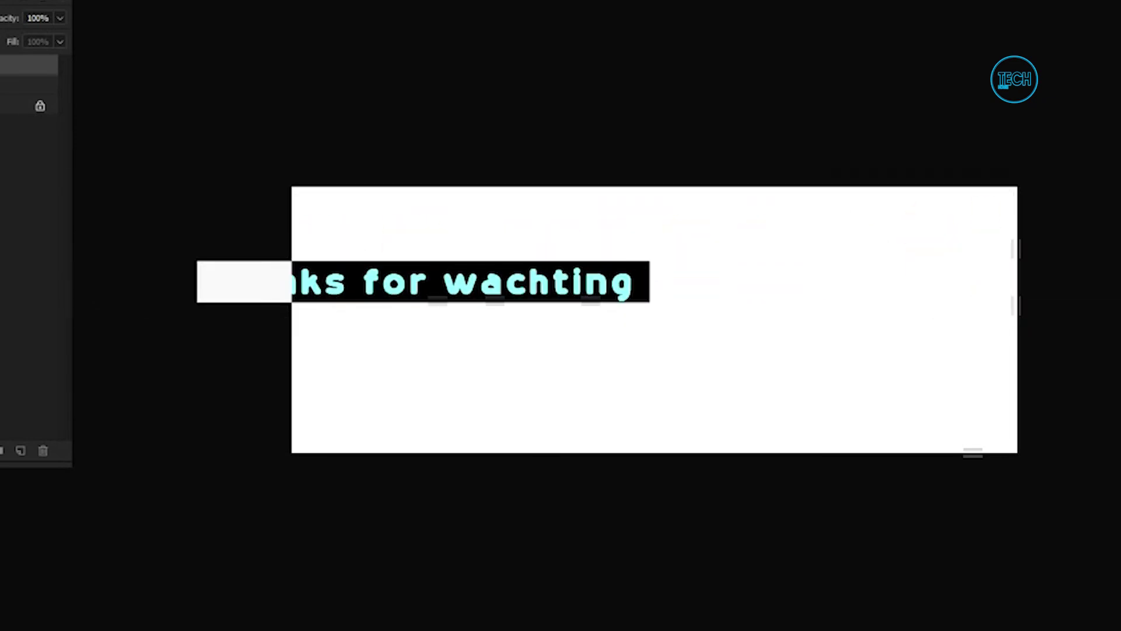
drag(376, 288, 610, 318)
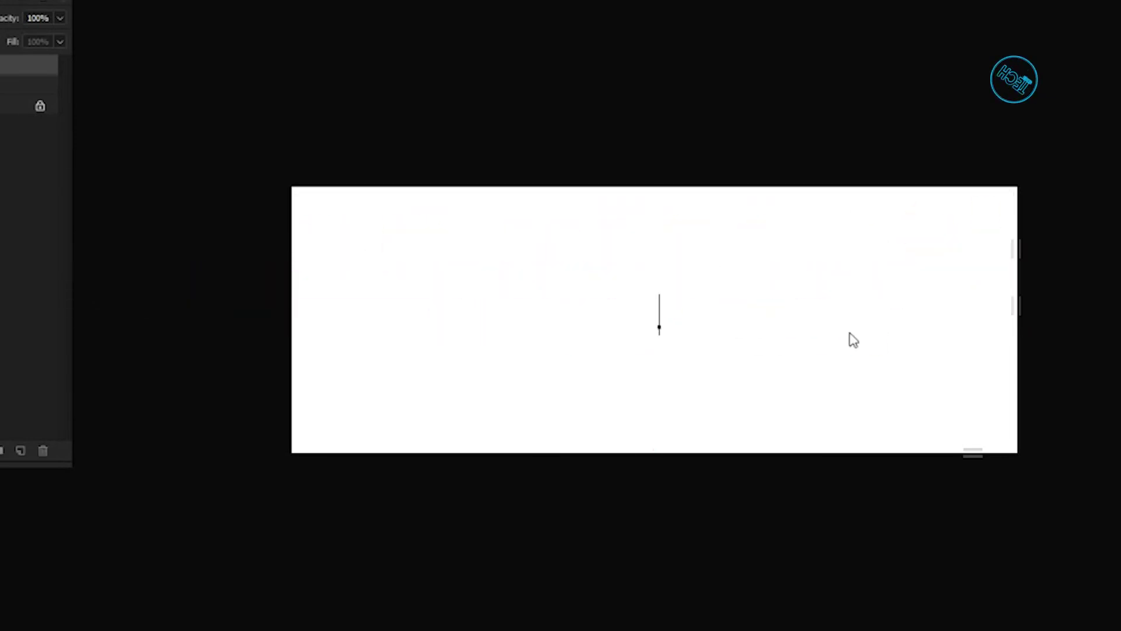
text(Have a nice day)
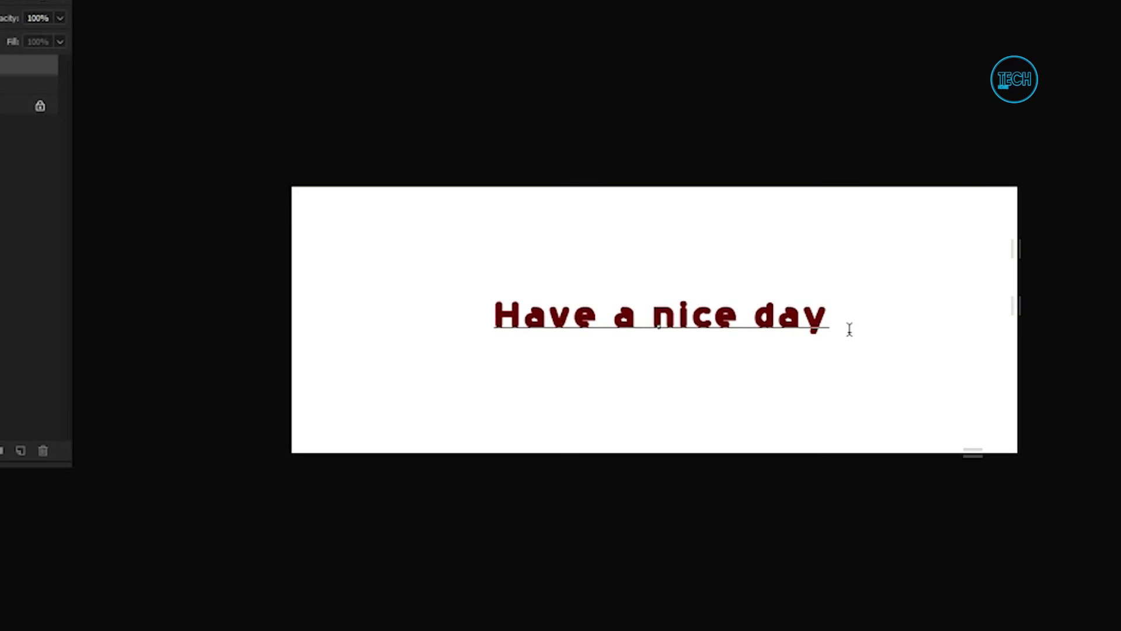
Replace the text with "Don't miss", "like" and "& share" on separate lines, and select all of the text.
text(Don't miss)
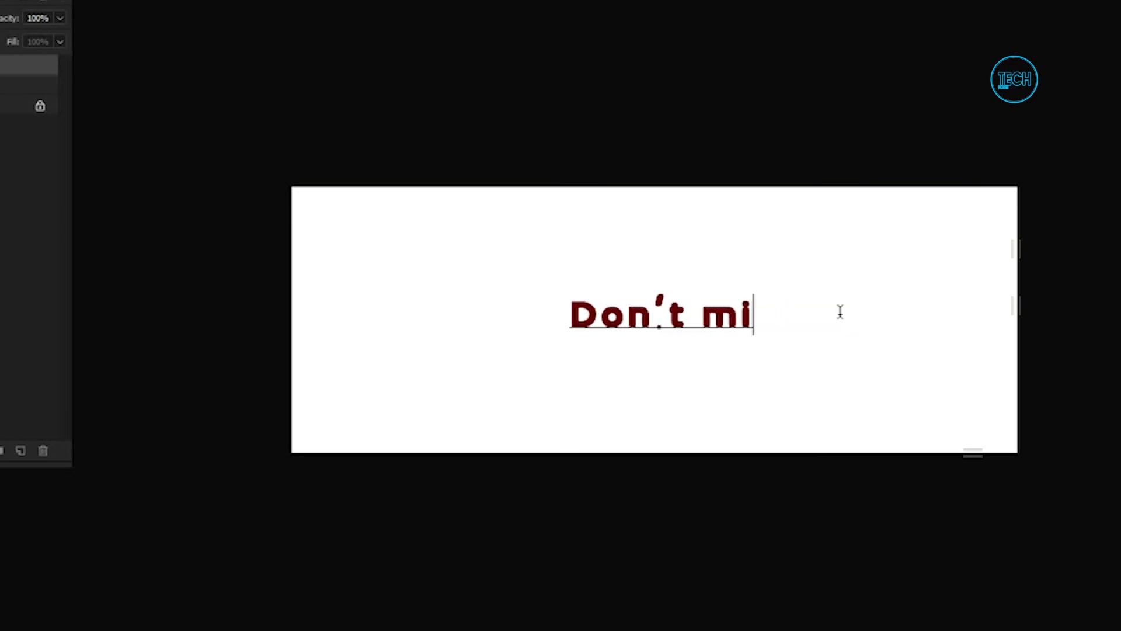
text(like)
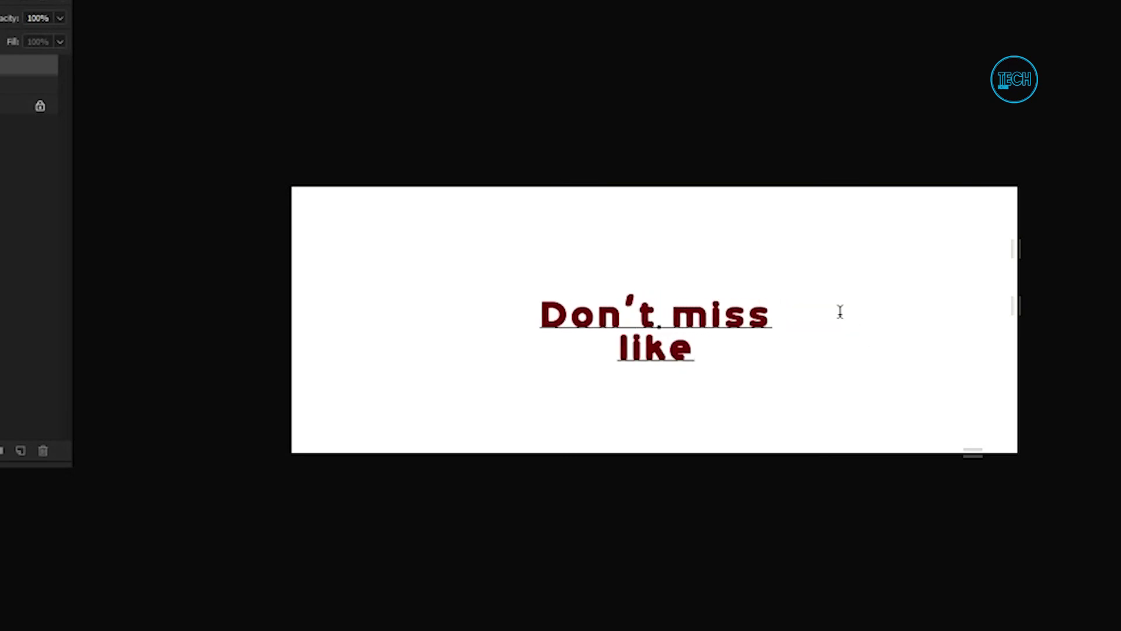
key(Return)
text(& share)
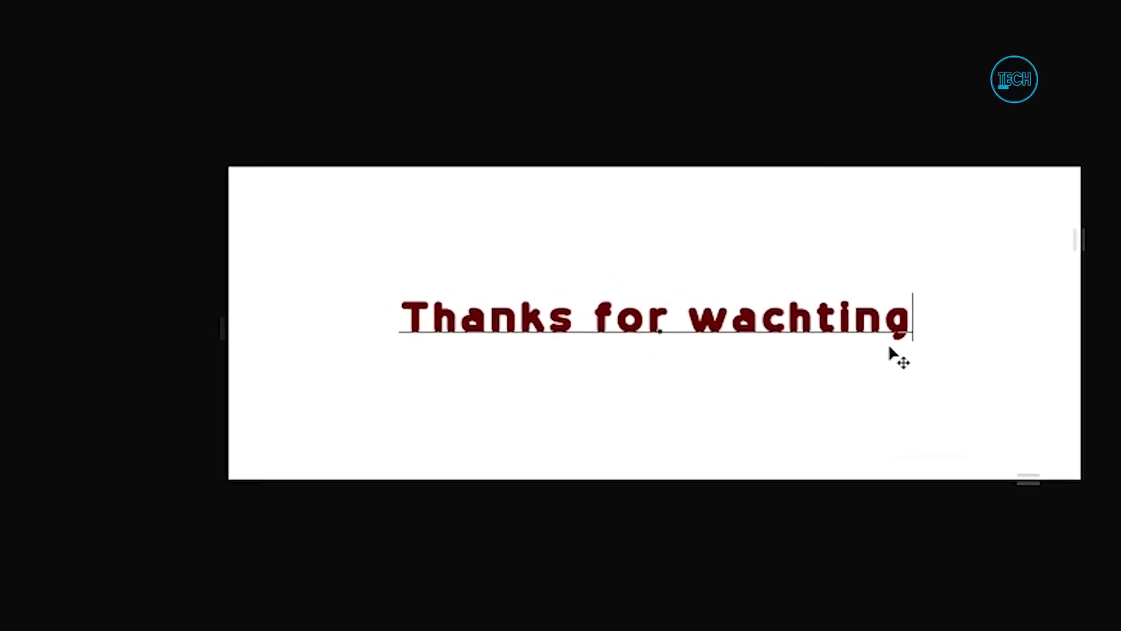
key(ctrl+a)
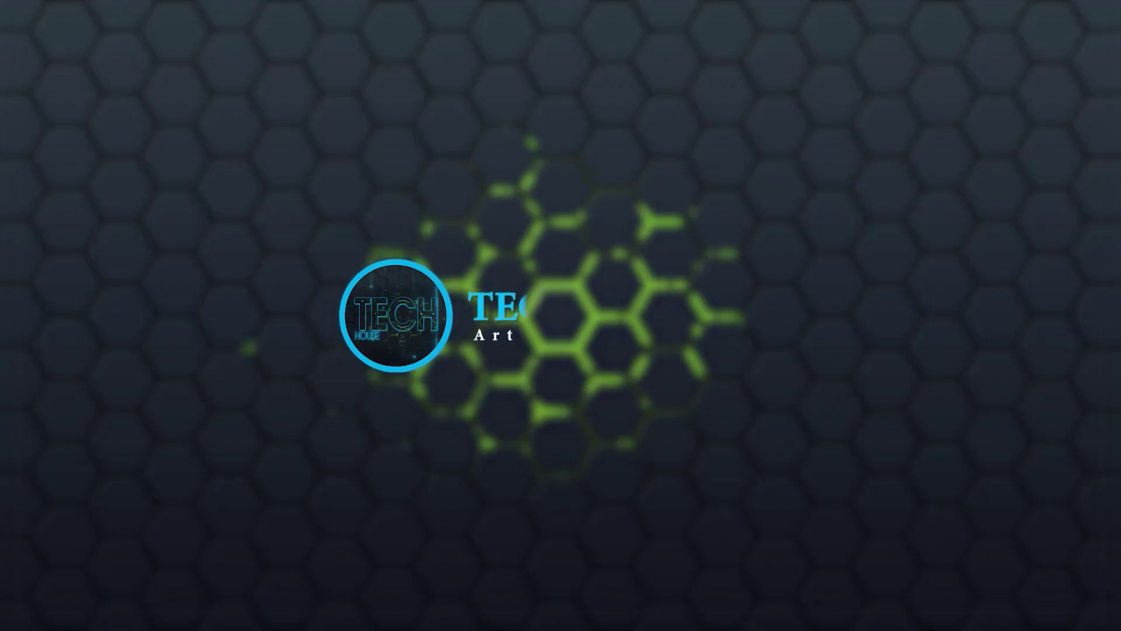